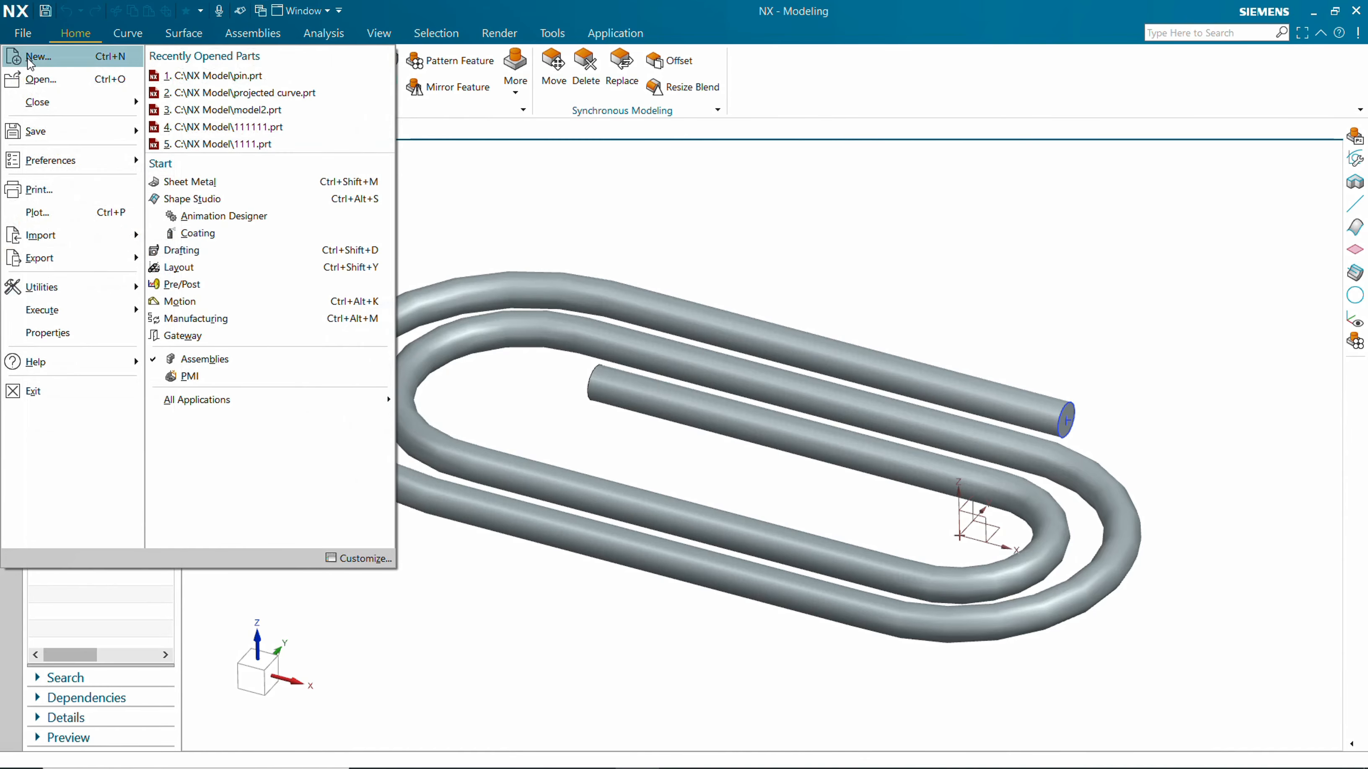
# Create a new model part and start a sketch on the Top principal plane
pyautogui.click(32, 56)
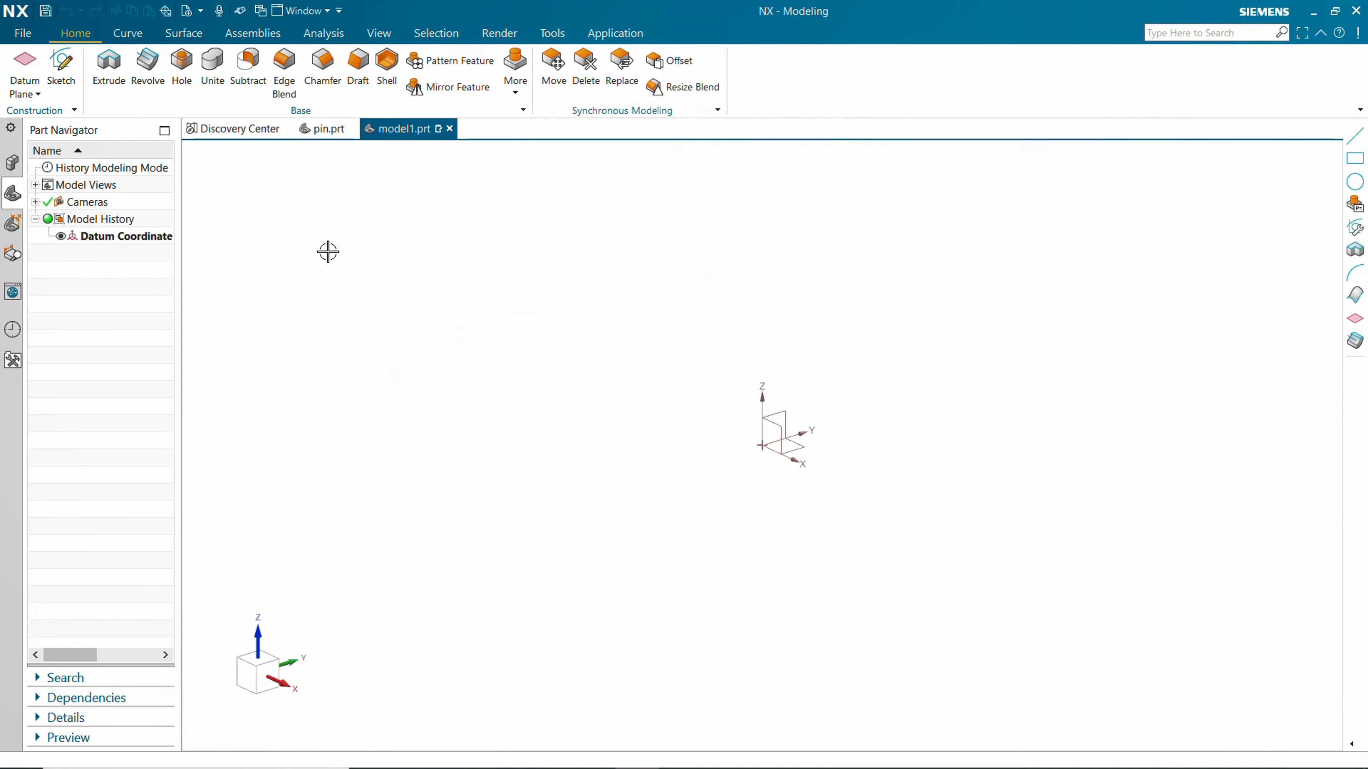
pyautogui.click(61, 60)
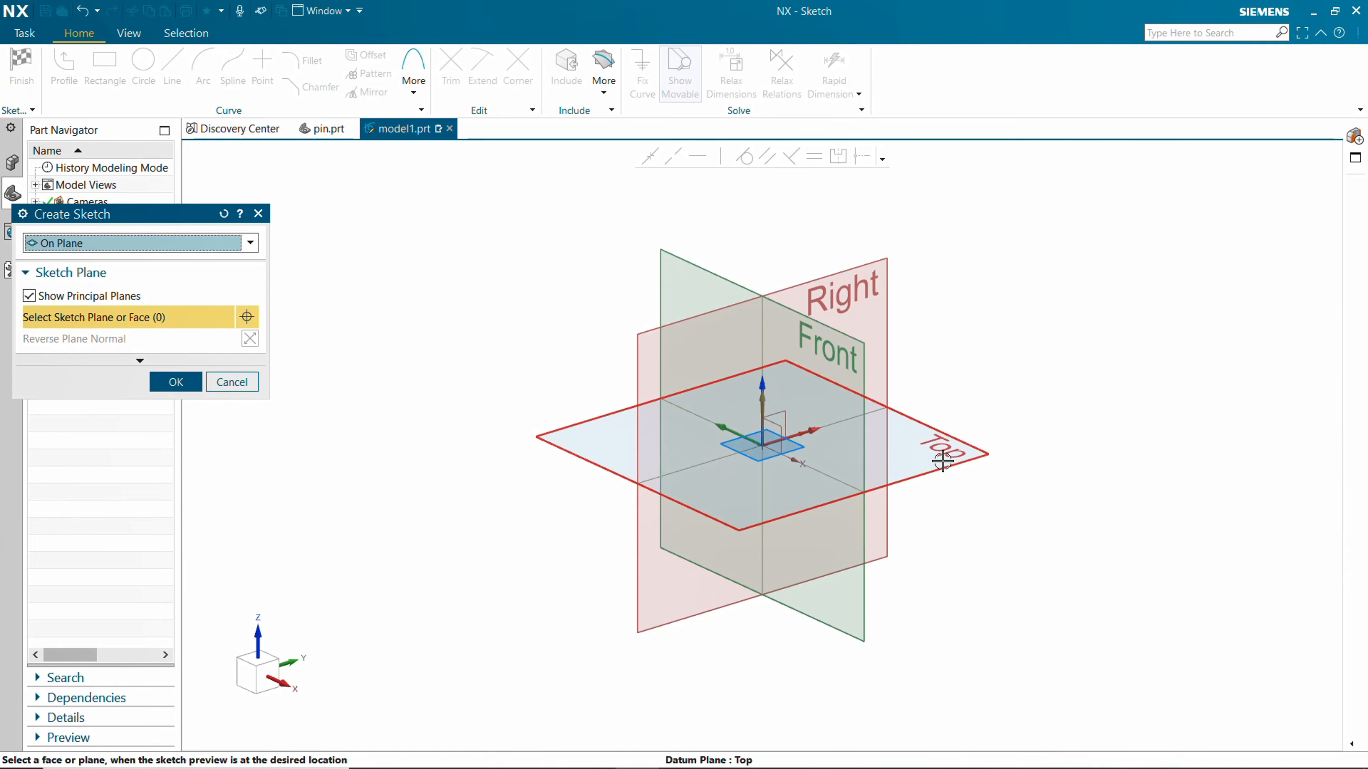
pyautogui.click(945, 454)
pyautogui.click(176, 382)
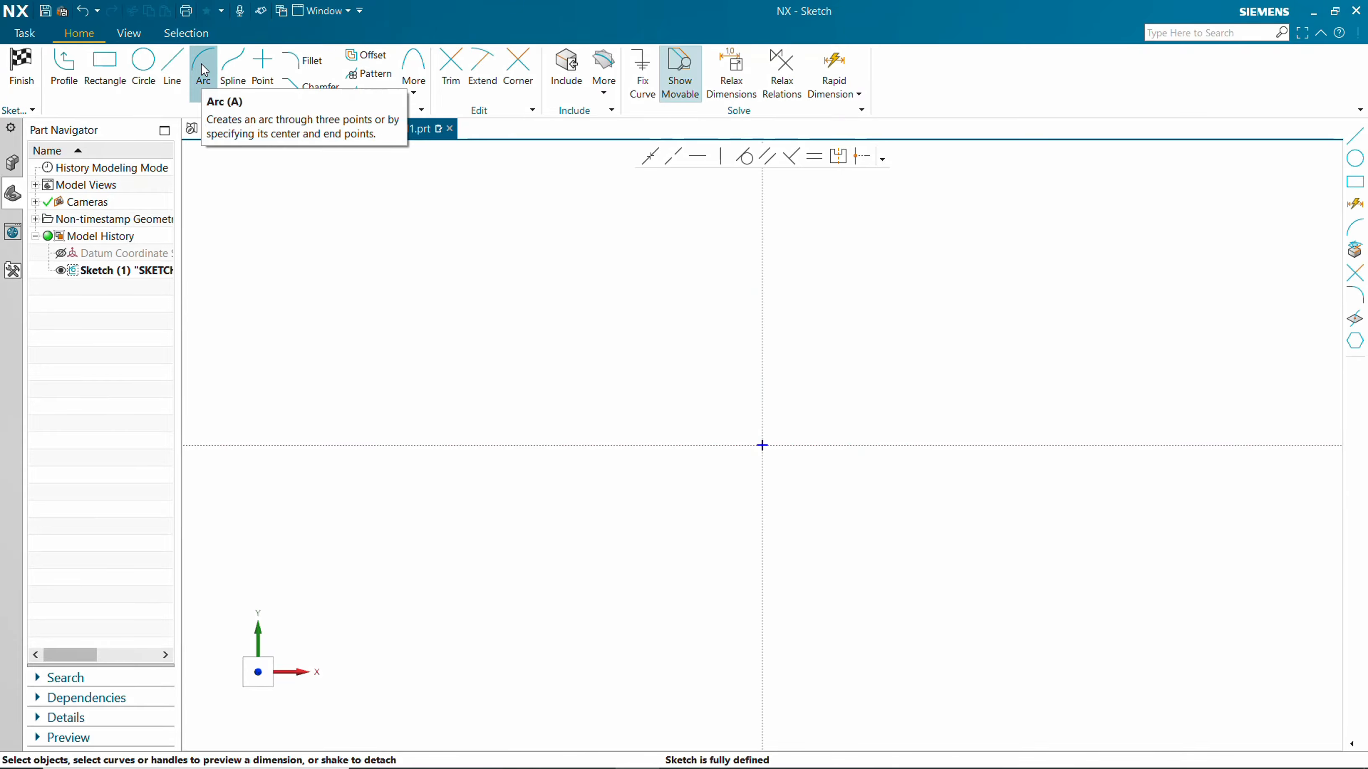
# Draw a semicircular arc centred on the sketch origin, radius about 80, bulging toward positive X with both ends on the vertical axis
pyautogui.click(203, 68)
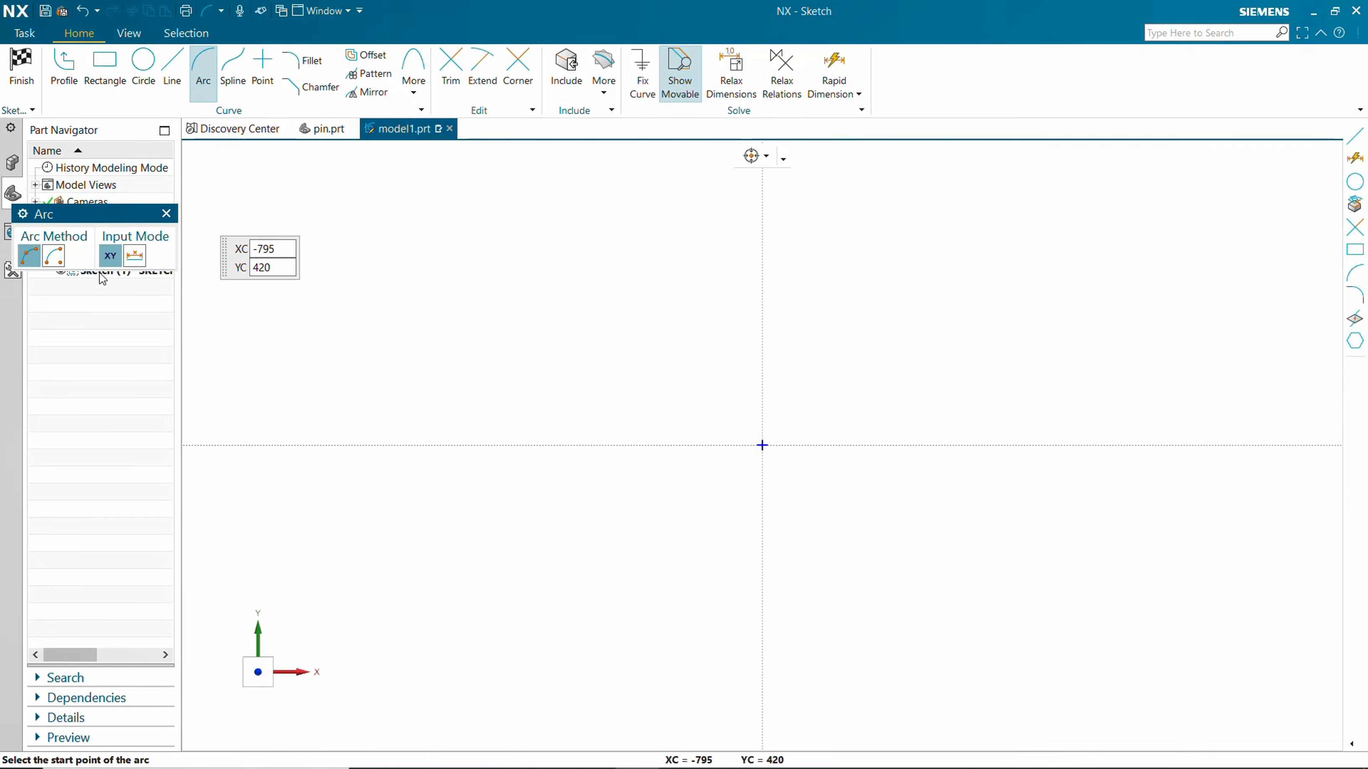
pyautogui.click(57, 259)
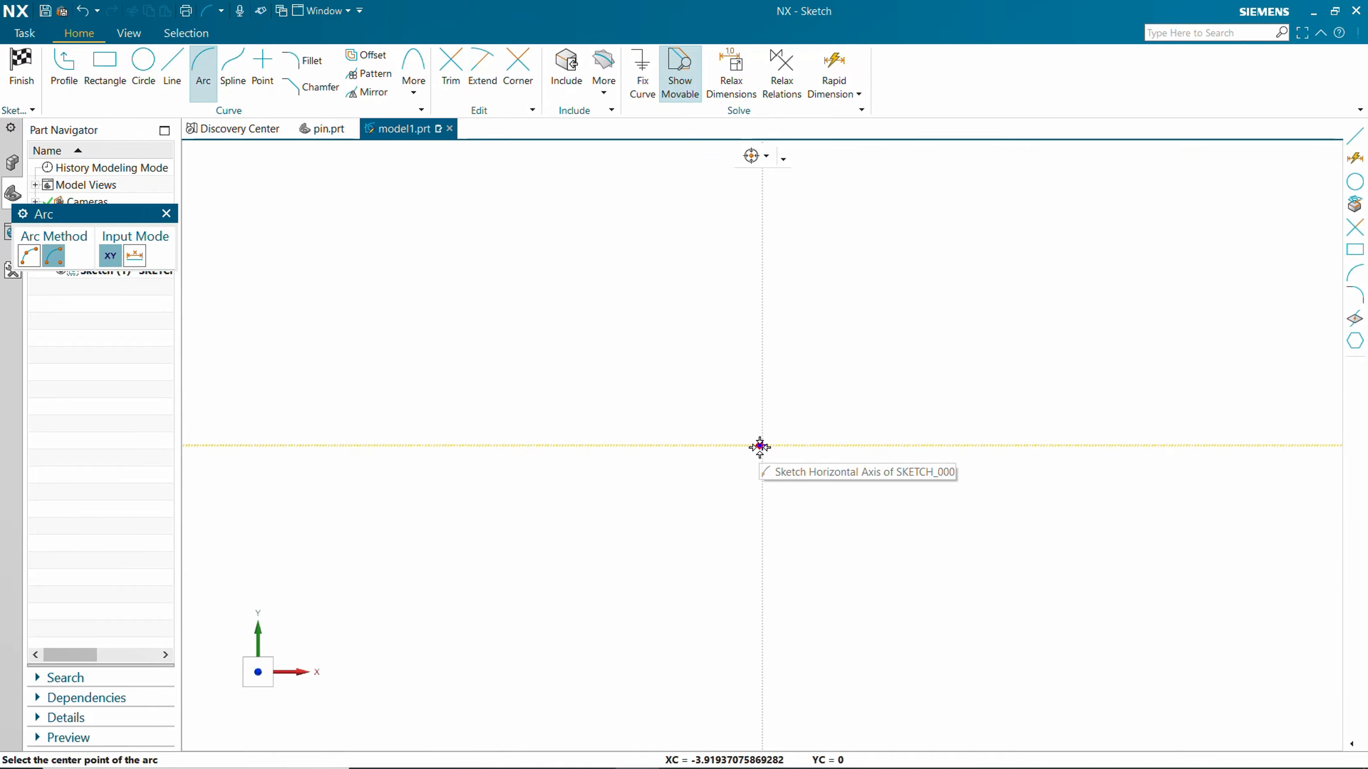
pyautogui.click(762, 445)
pyautogui.click(762, 387)
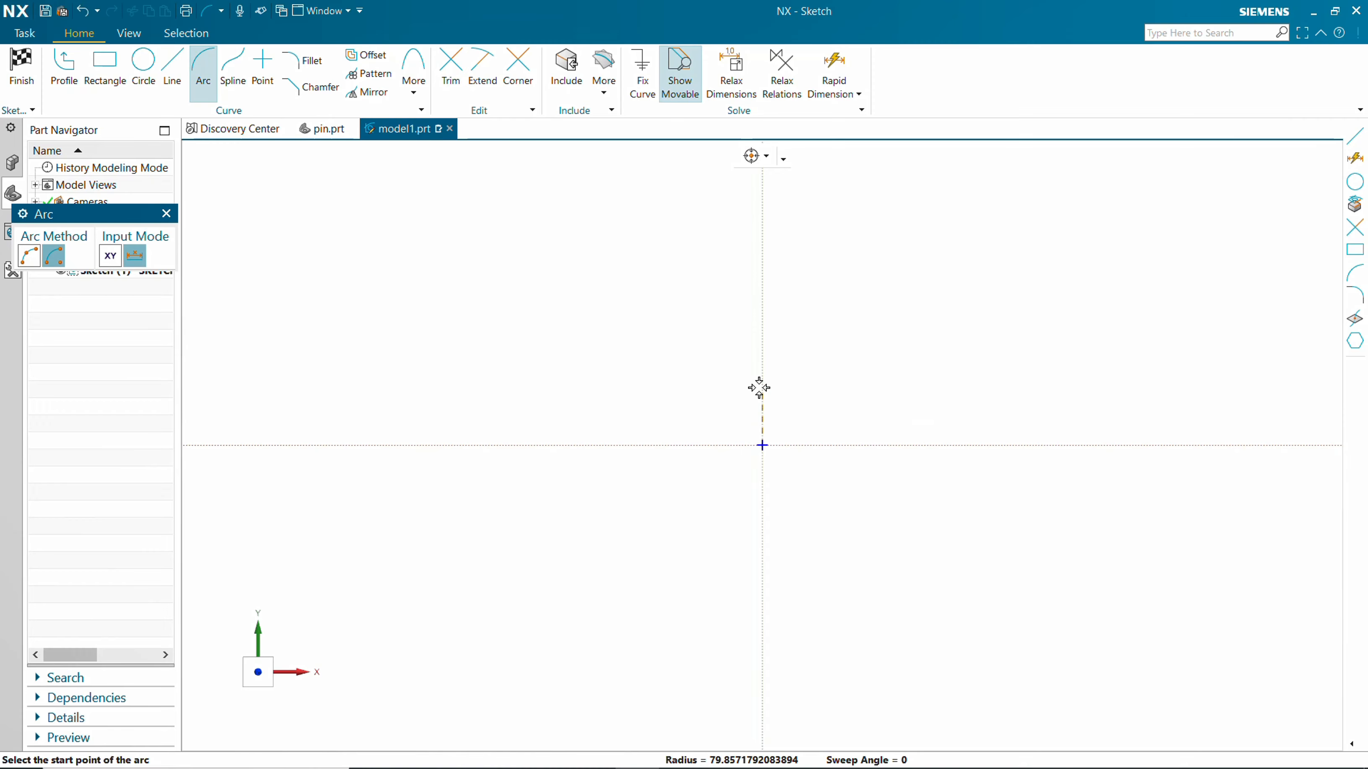
pyautogui.click(763, 502)
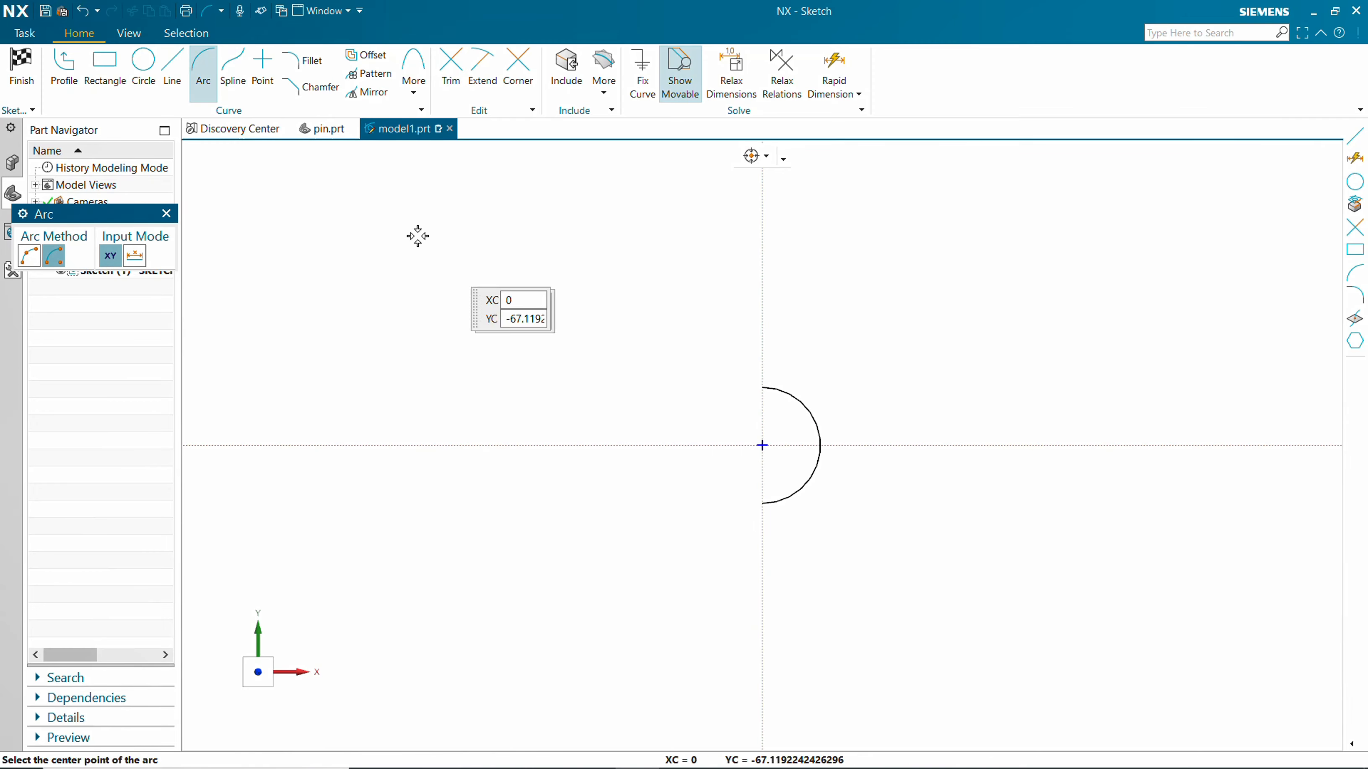
# Draw a horizontal tangent line leftward from the arc's lower end, then continue it with a larger three-point semicircle curving up around the left side
pyautogui.click(172, 73)
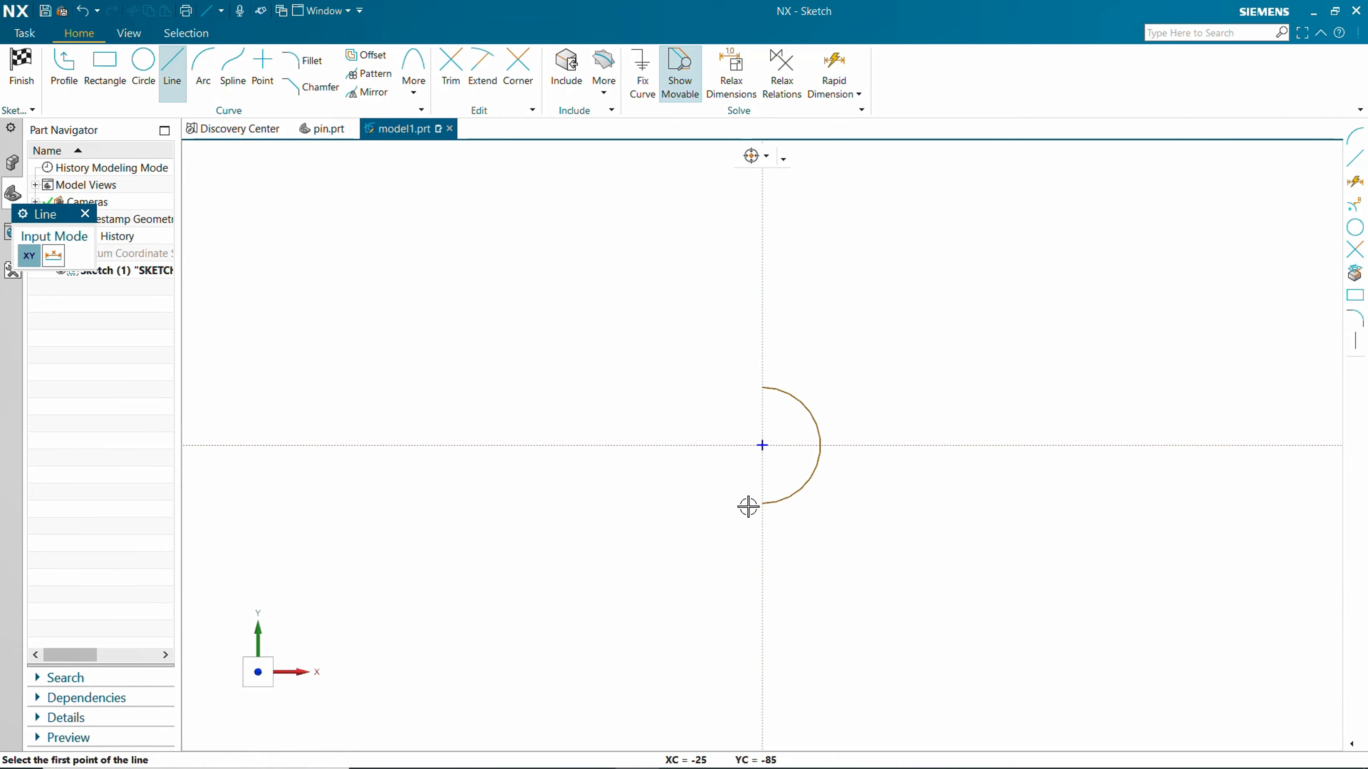
pyautogui.click(763, 502)
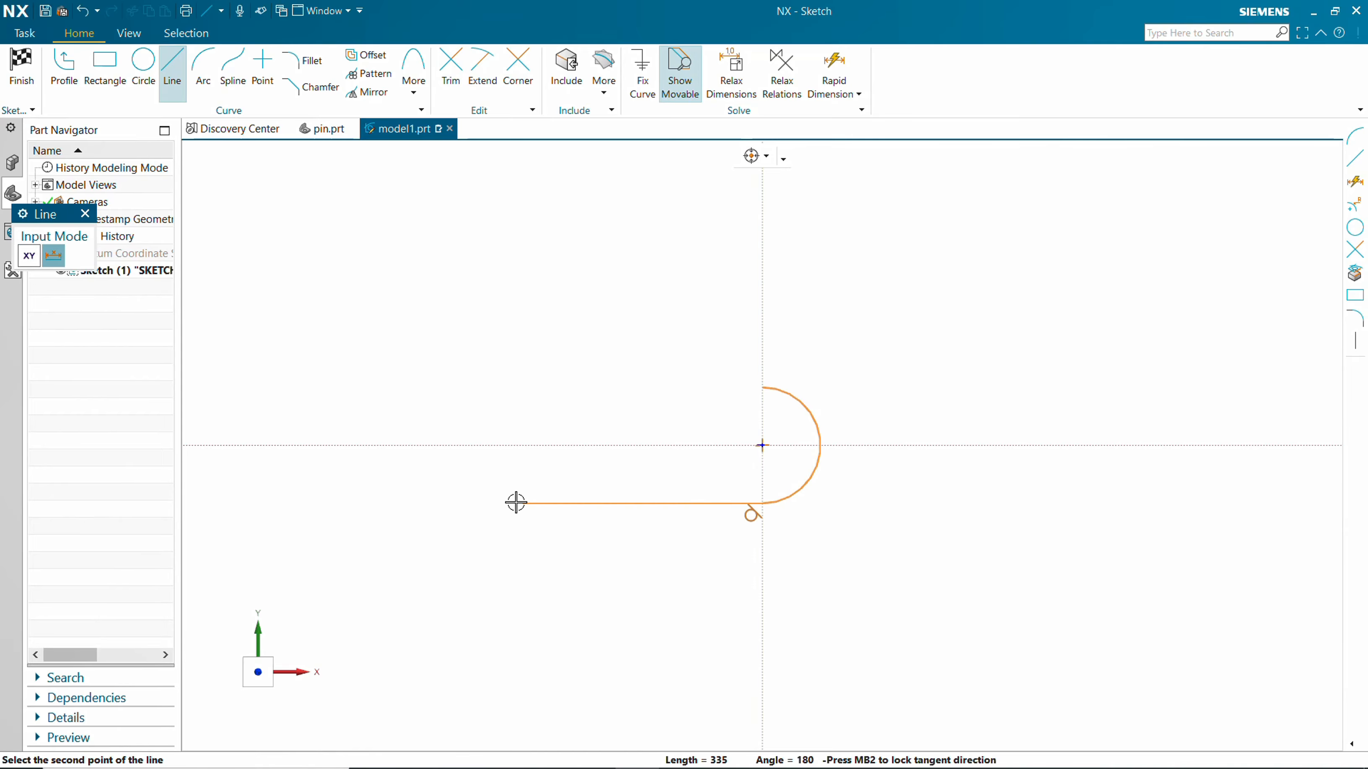
pyautogui.click(374, 496)
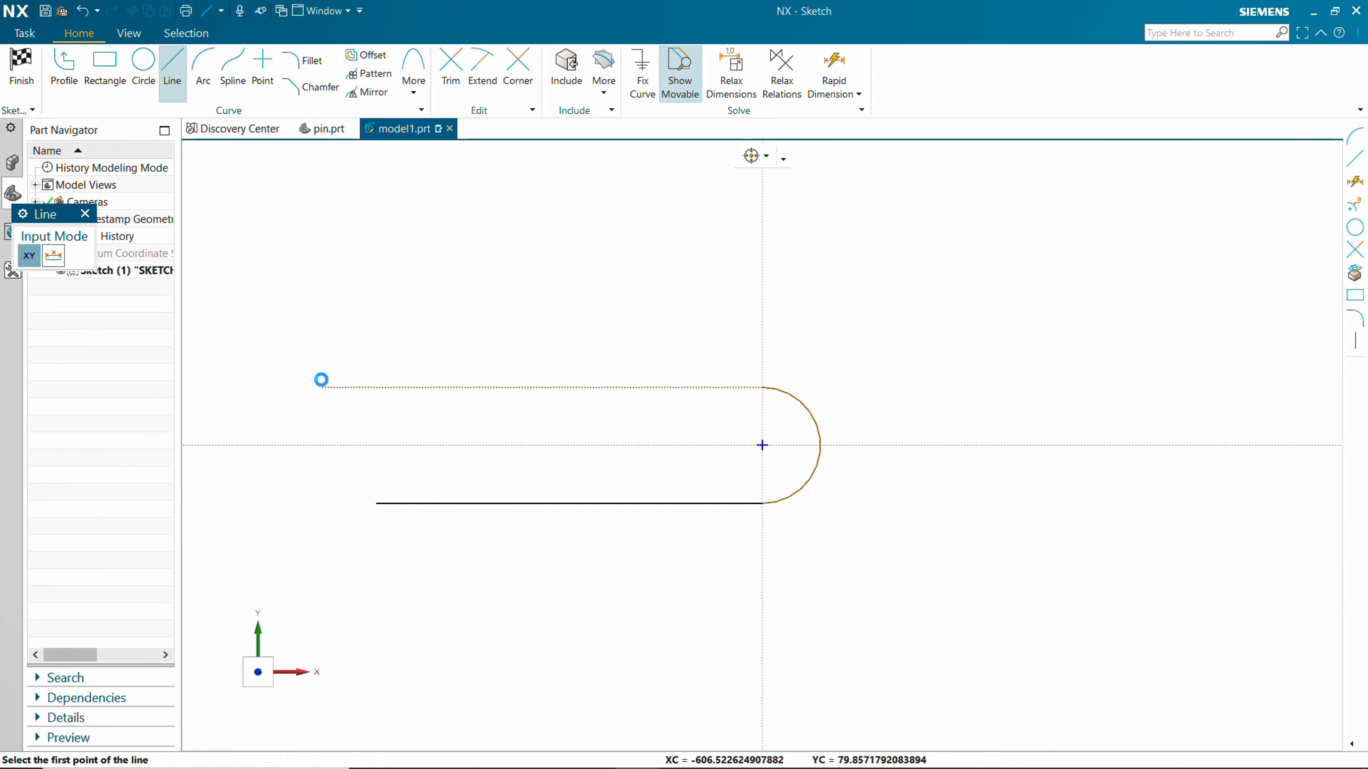
pyautogui.click(202, 75)
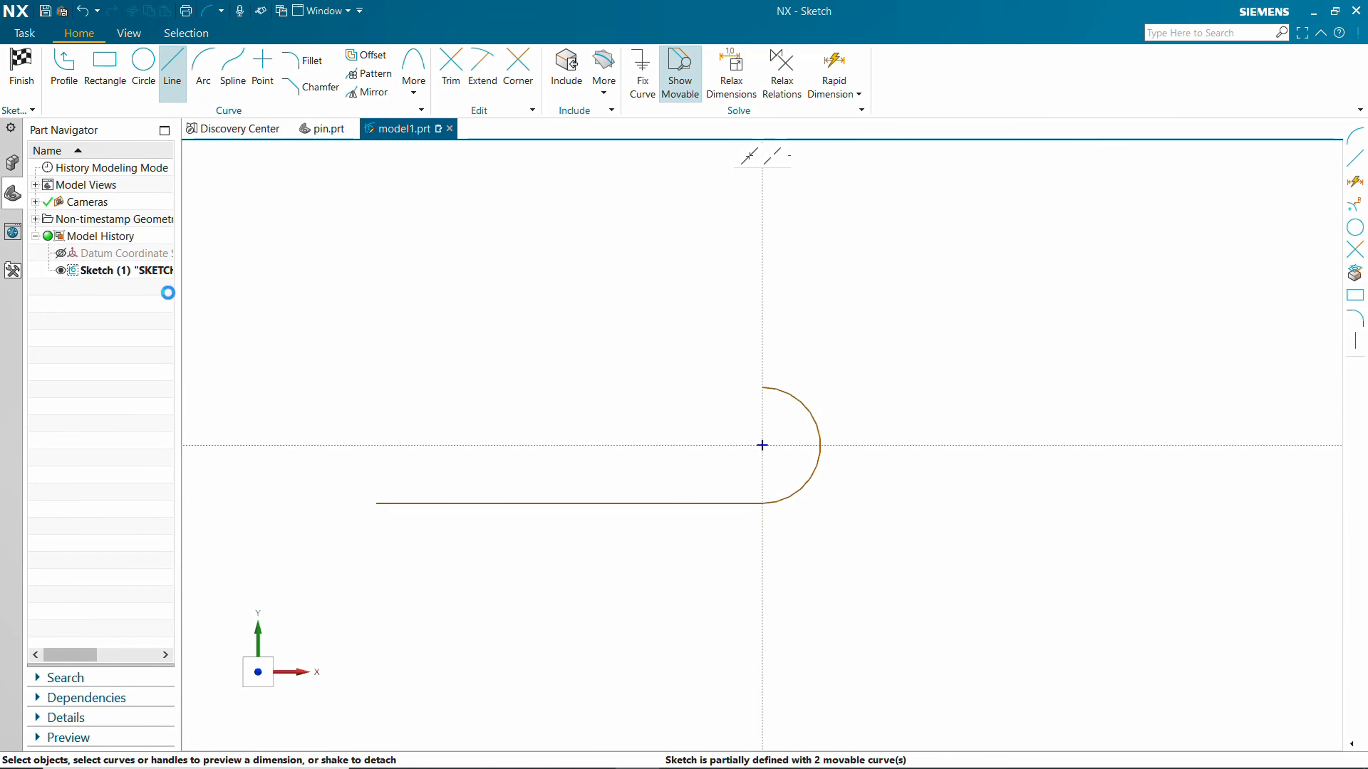
pyautogui.click(28, 257)
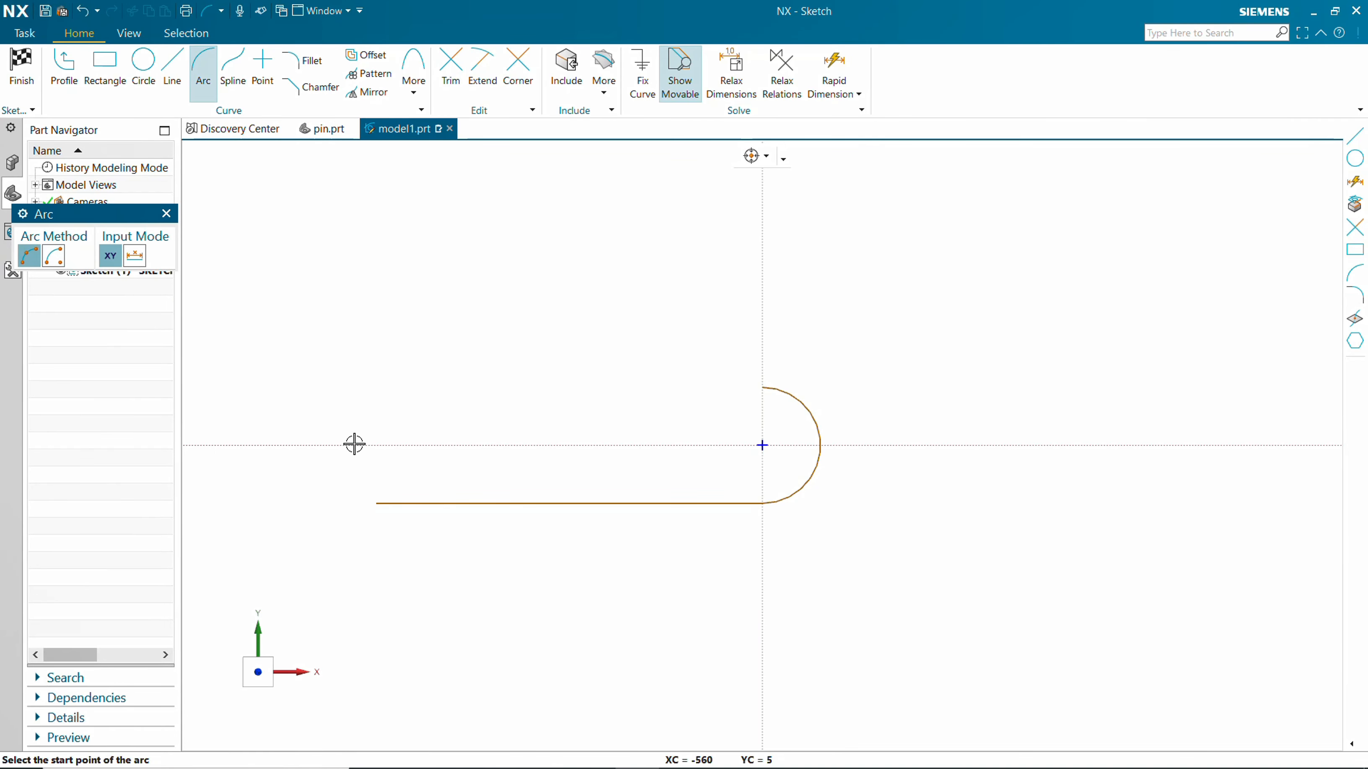
pyautogui.click(375, 503)
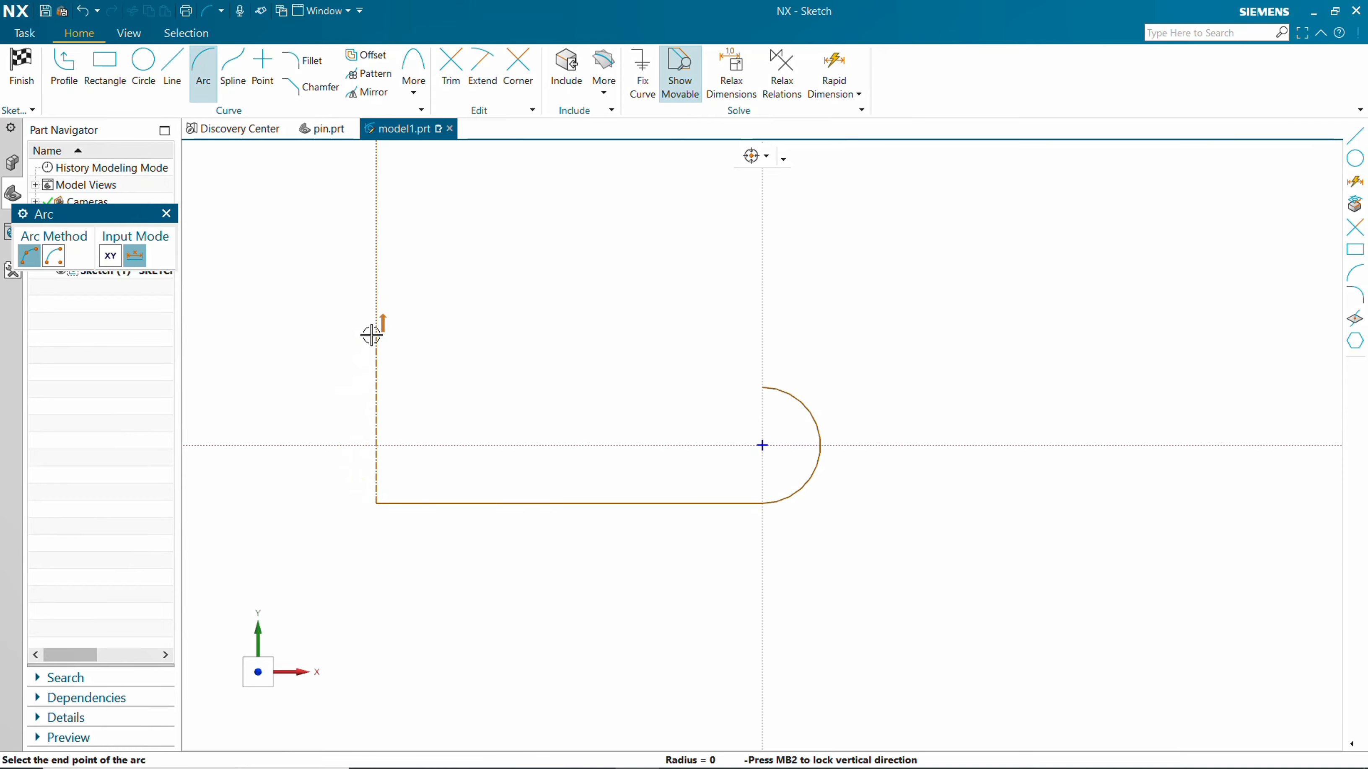
pyautogui.click(373, 332)
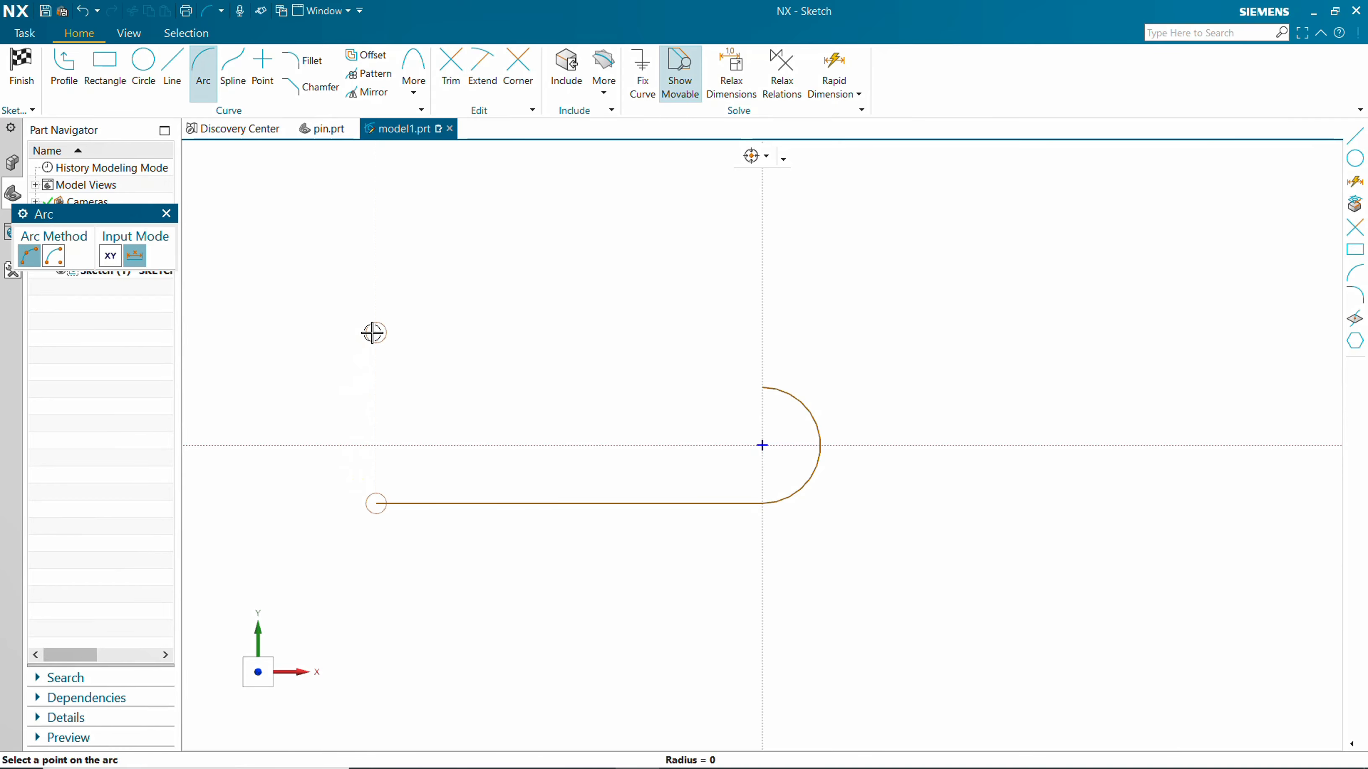
pyautogui.click(308, 430)
# Draw two horizontal lines about 531 long, from the left arc's upper end to the vertical axis and leftward from the inner right arc's upper end
pyautogui.click(172, 70)
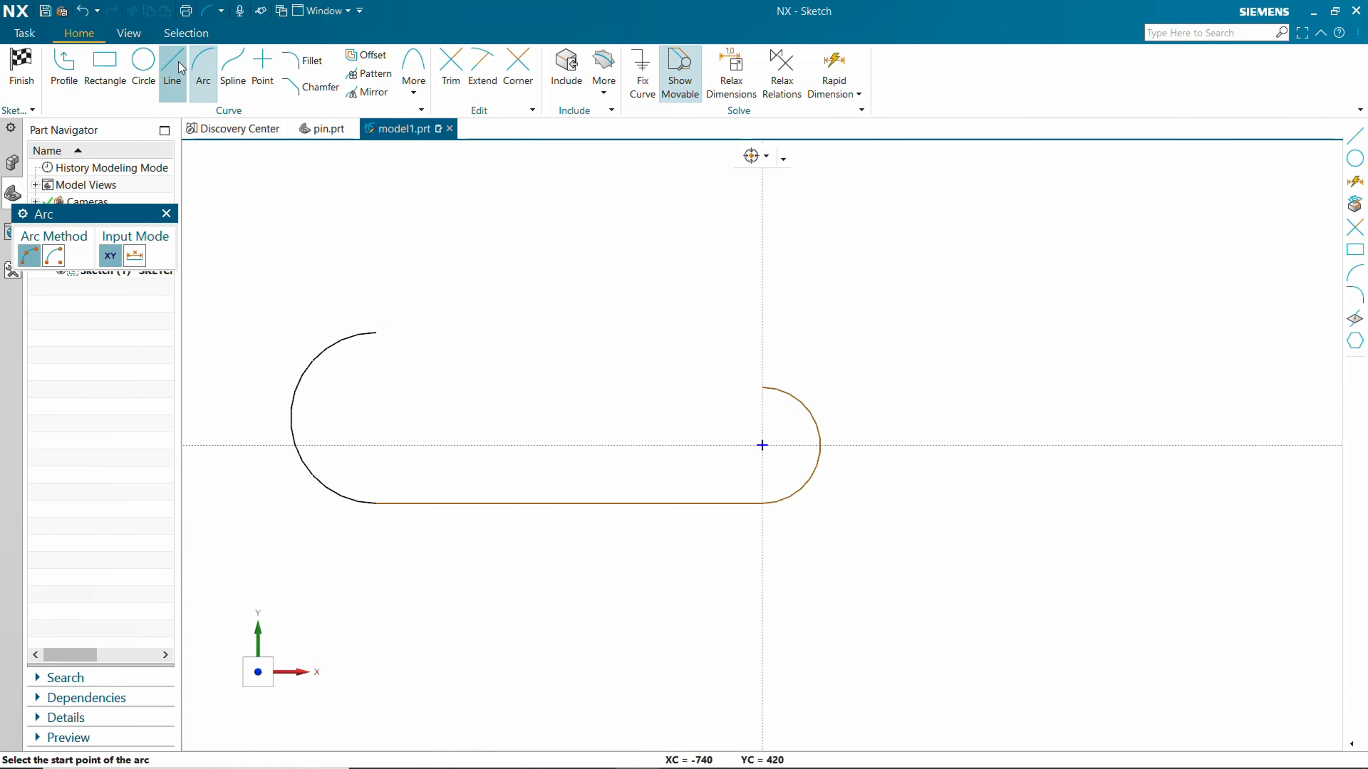
pyautogui.click(374, 335)
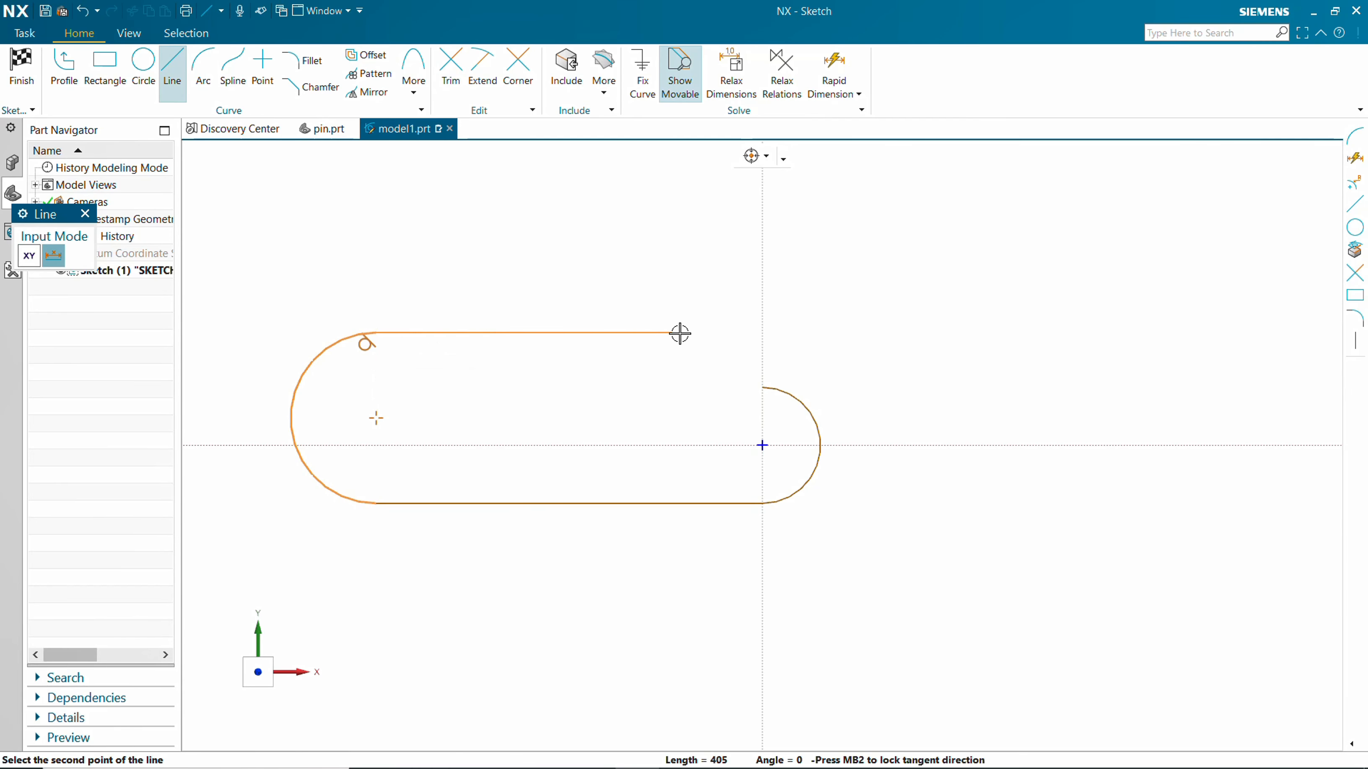
pyautogui.click(762, 333)
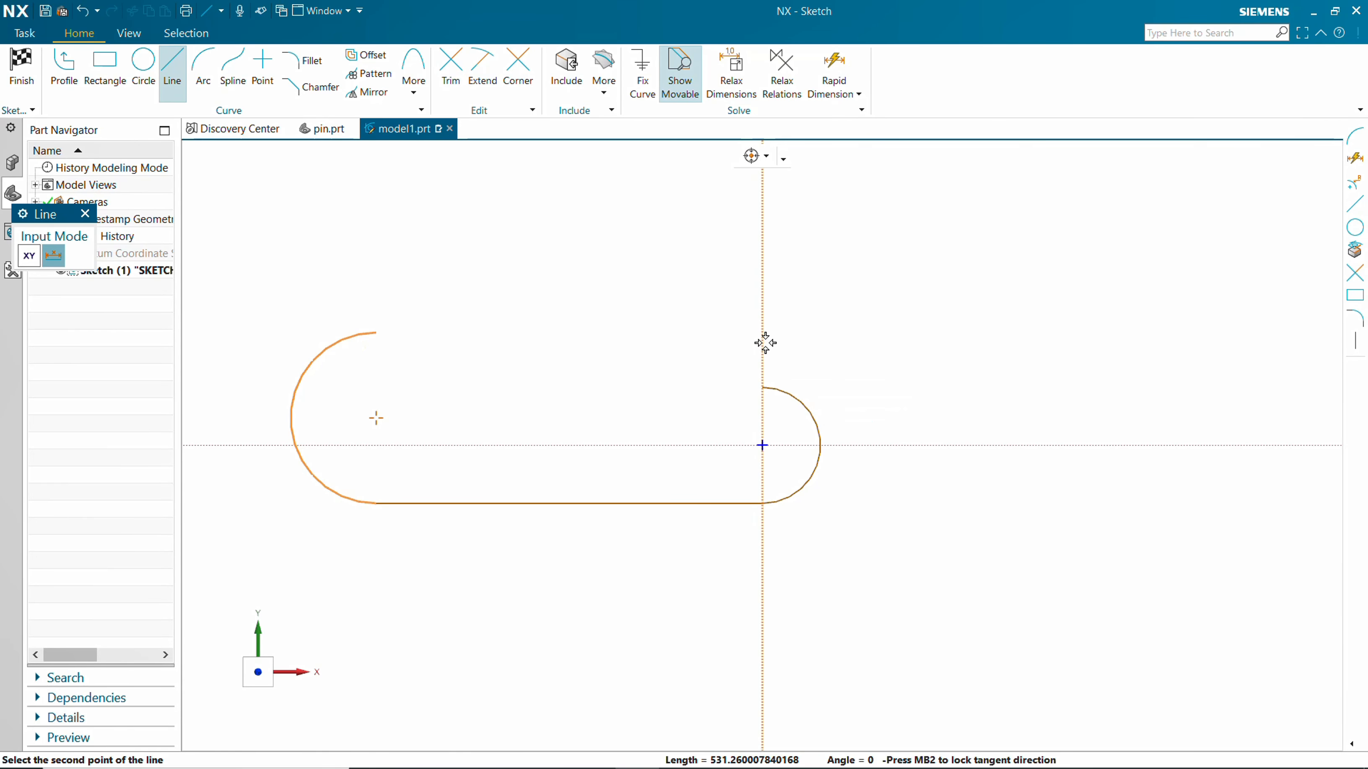
pyautogui.click(756, 387)
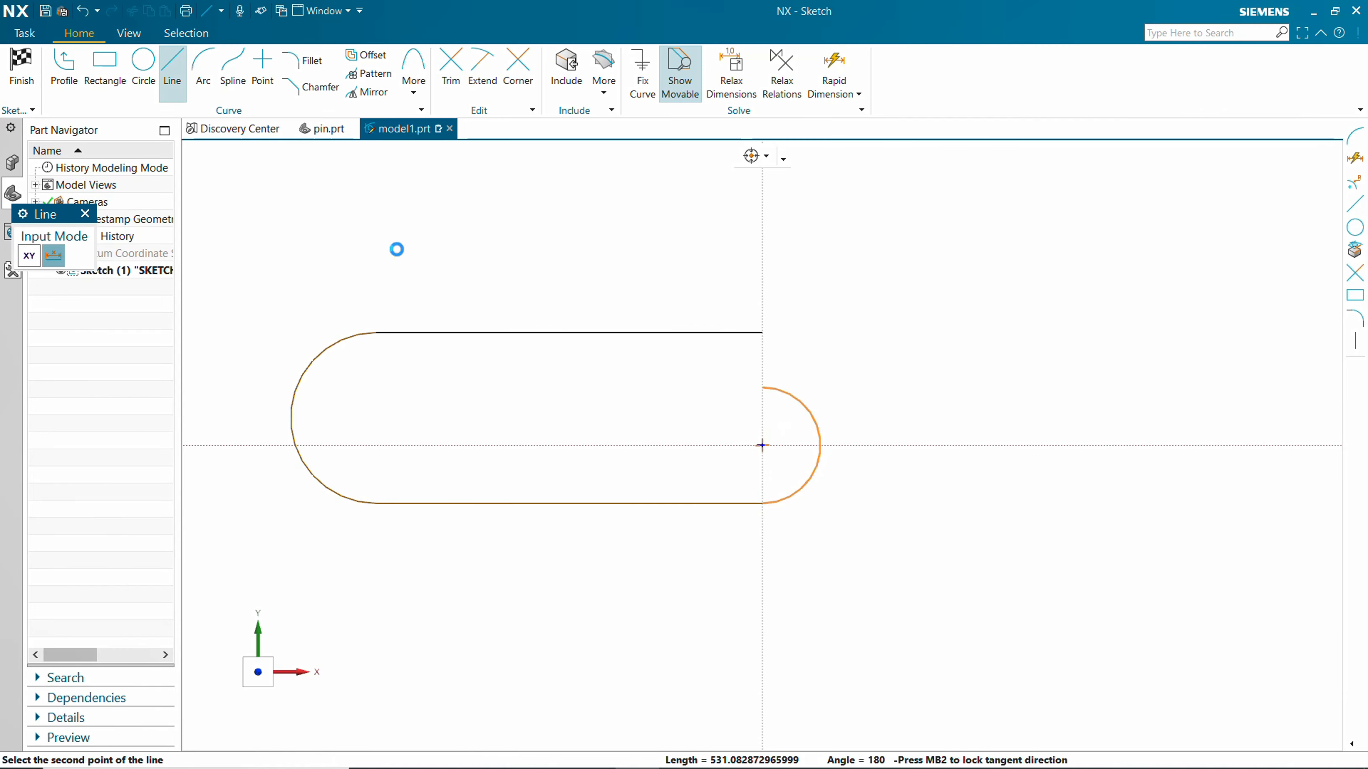
pyautogui.click(396, 249)
# Draw a three-point semicircle around the inner right arc from the upper line's end, and extend its lower end leftward with a horizontal tangent line
pyautogui.click(204, 74)
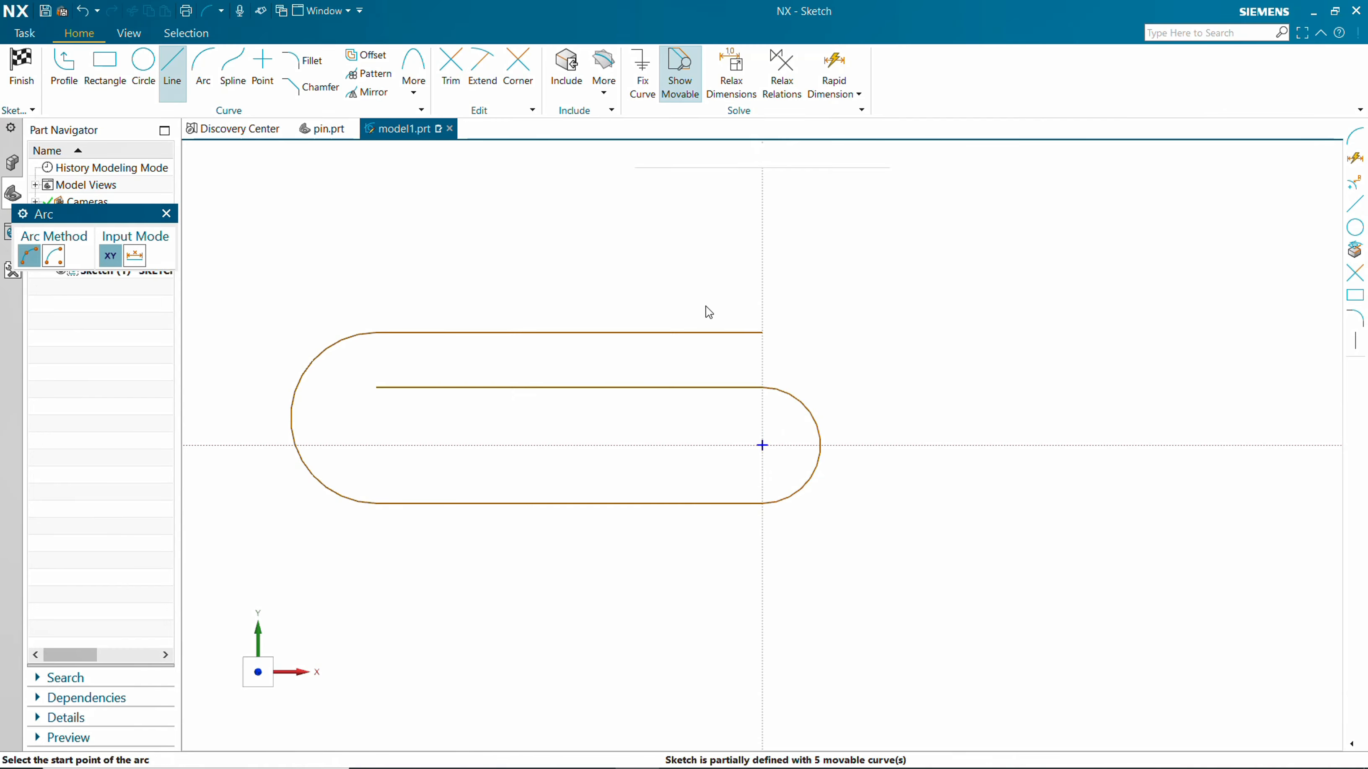
pyautogui.click(762, 333)
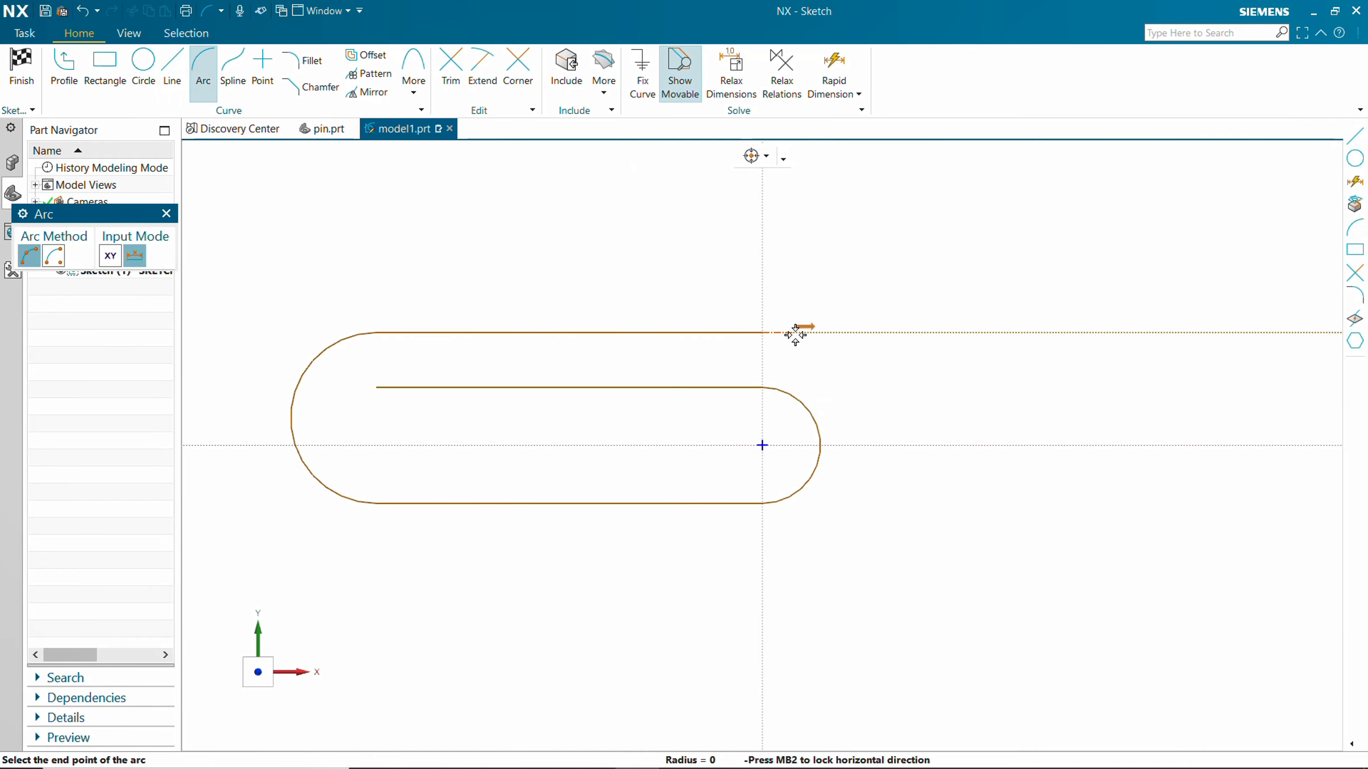
pyautogui.click(762, 559)
pyautogui.click(868, 485)
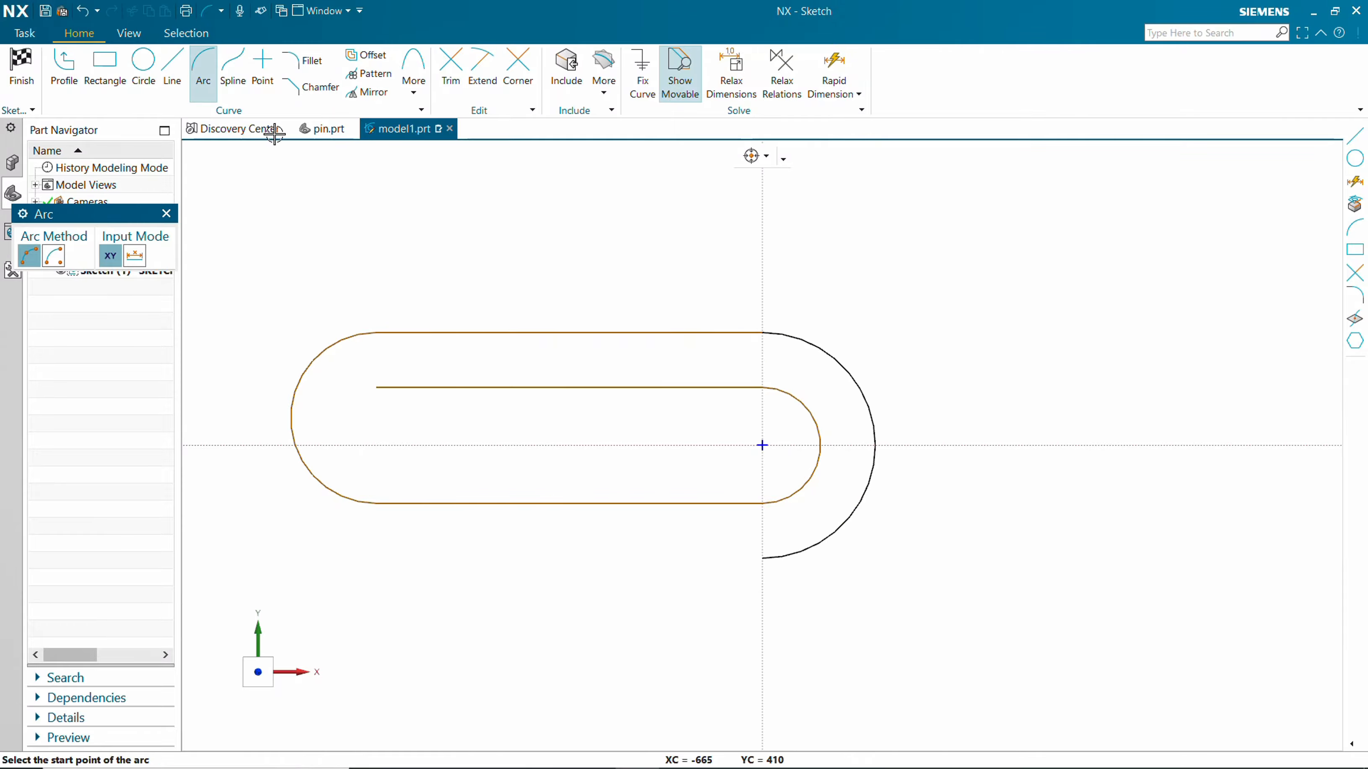
pyautogui.click(171, 73)
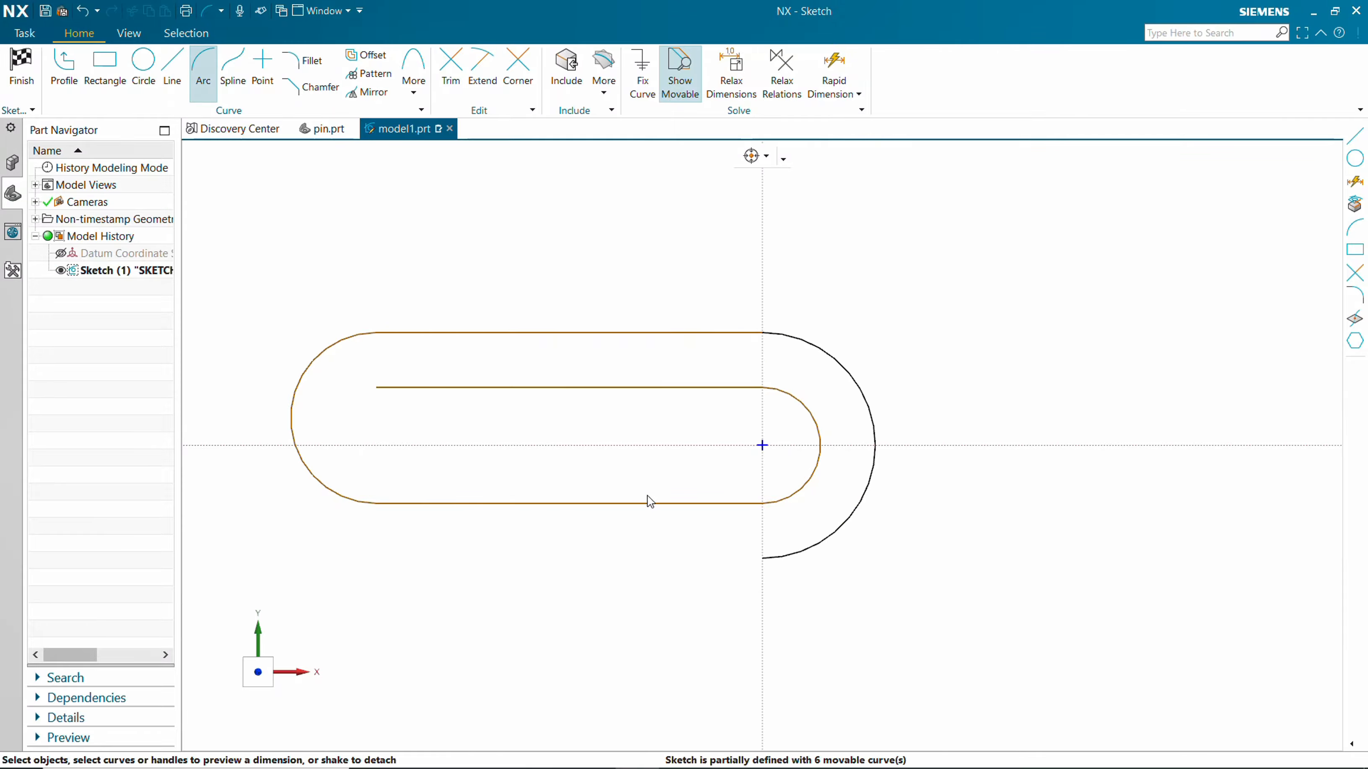
pyautogui.click(760, 560)
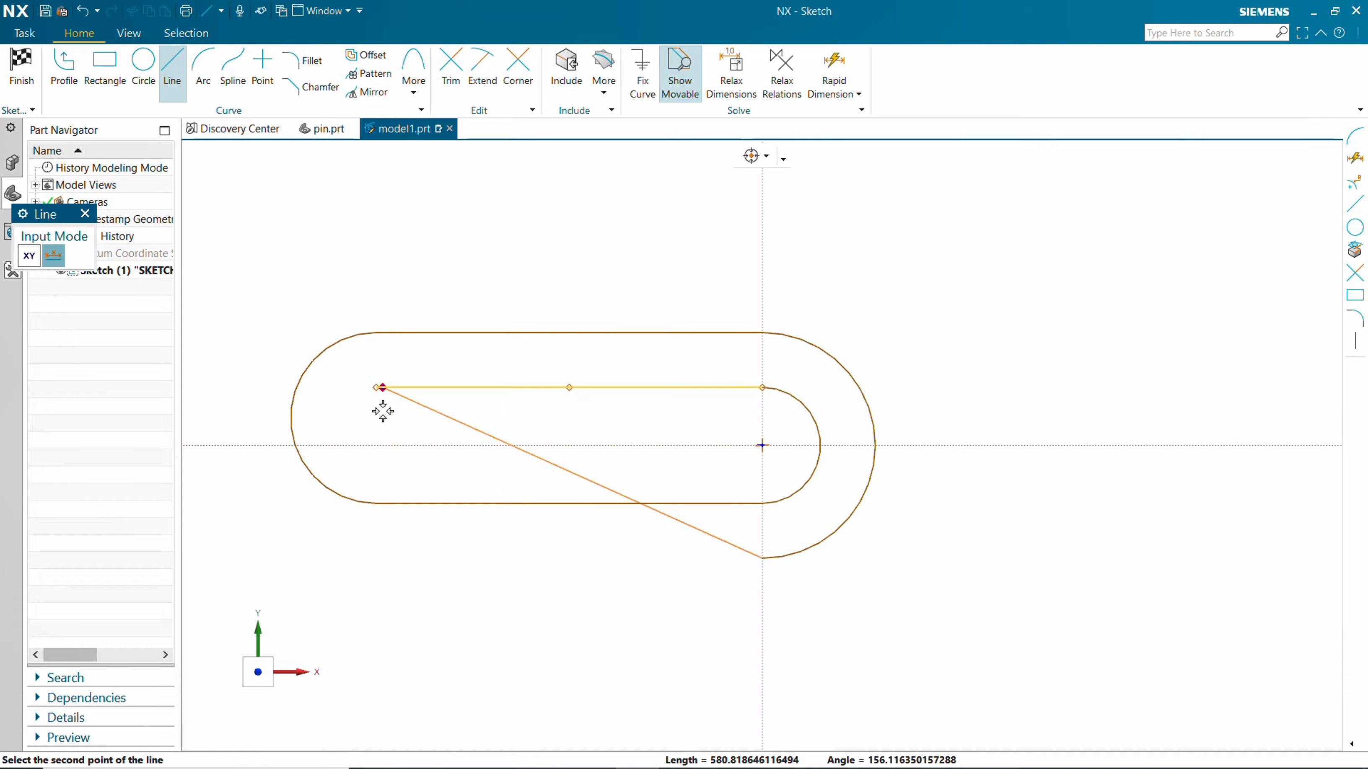
pyautogui.click(375, 564)
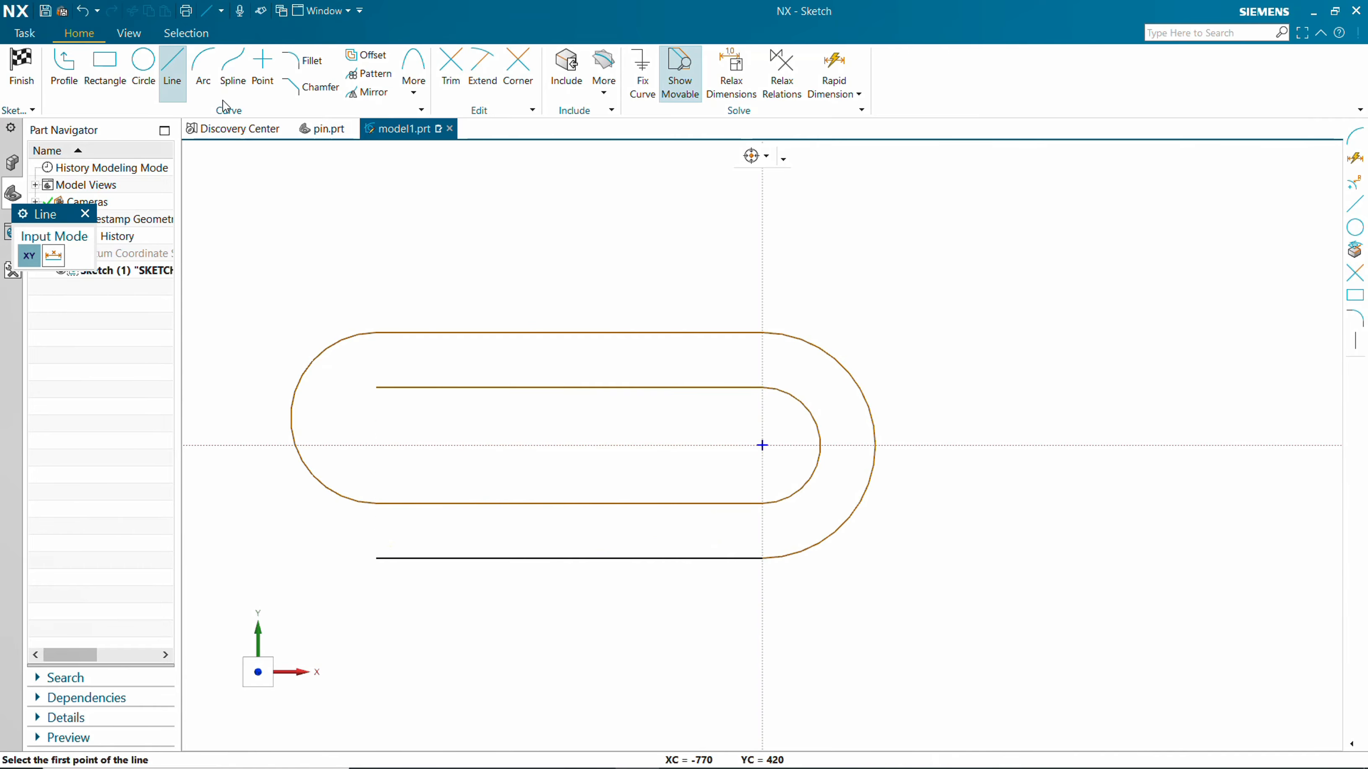
# Draw an outer left three-point semicircle up from the lowest line's end, and connect its upper end to the vertical axis with a horizontal line
pyautogui.click(203, 69)
pyautogui.click(372, 556)
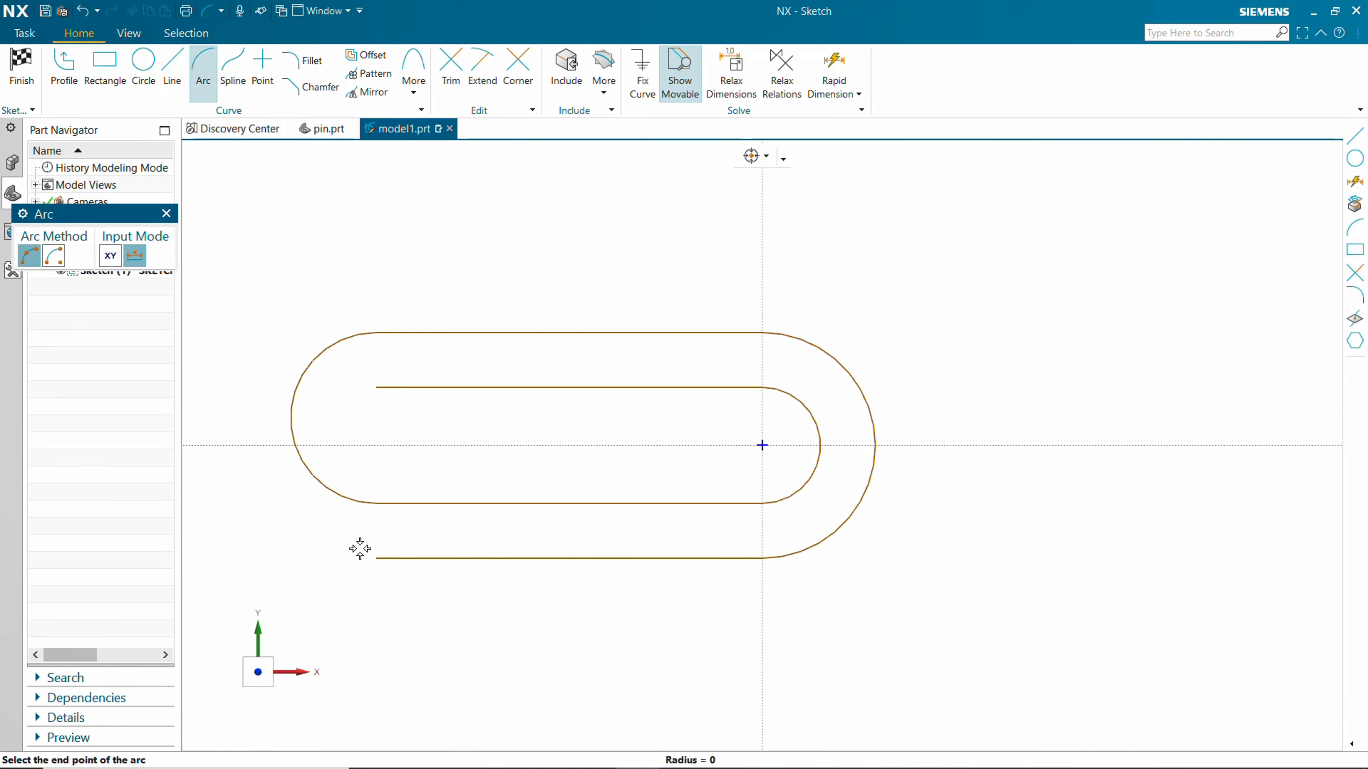
pyautogui.click(376, 260)
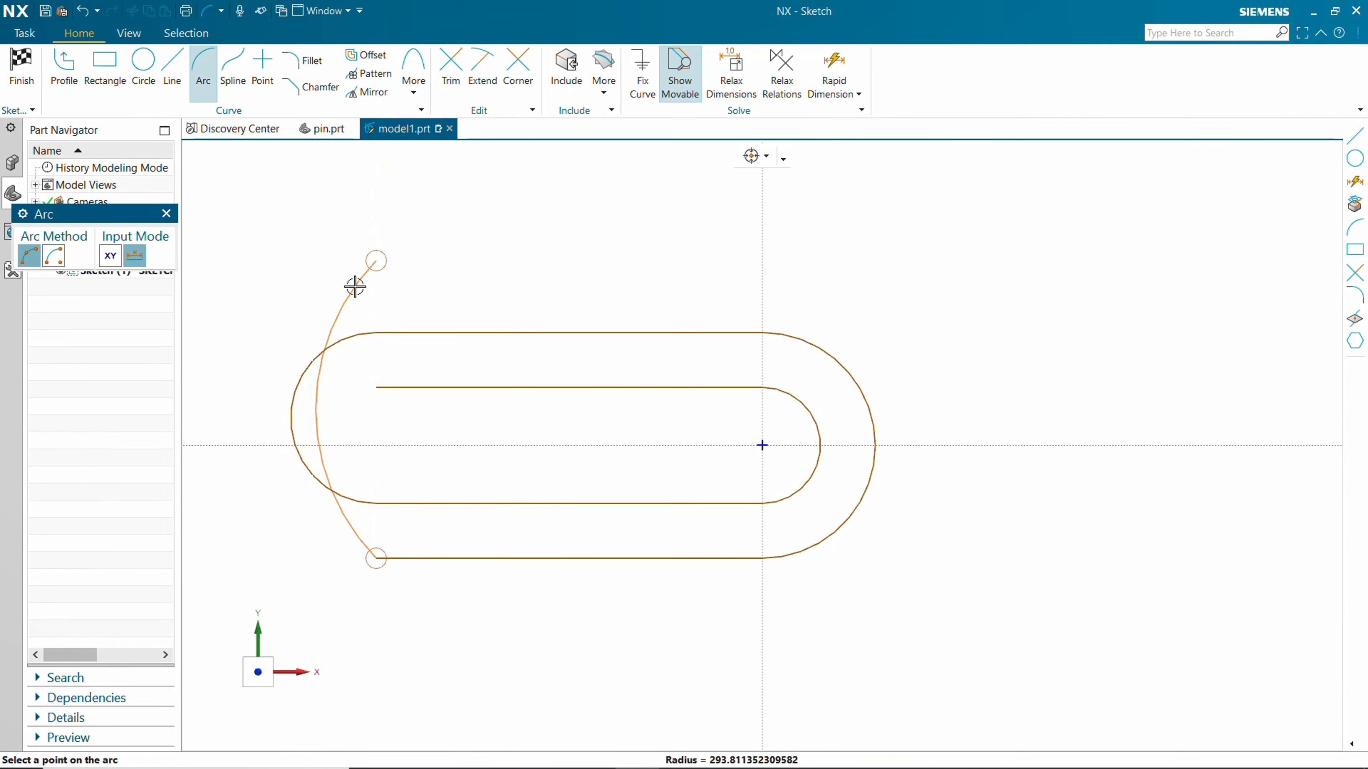
pyautogui.click(254, 374)
pyautogui.click(172, 70)
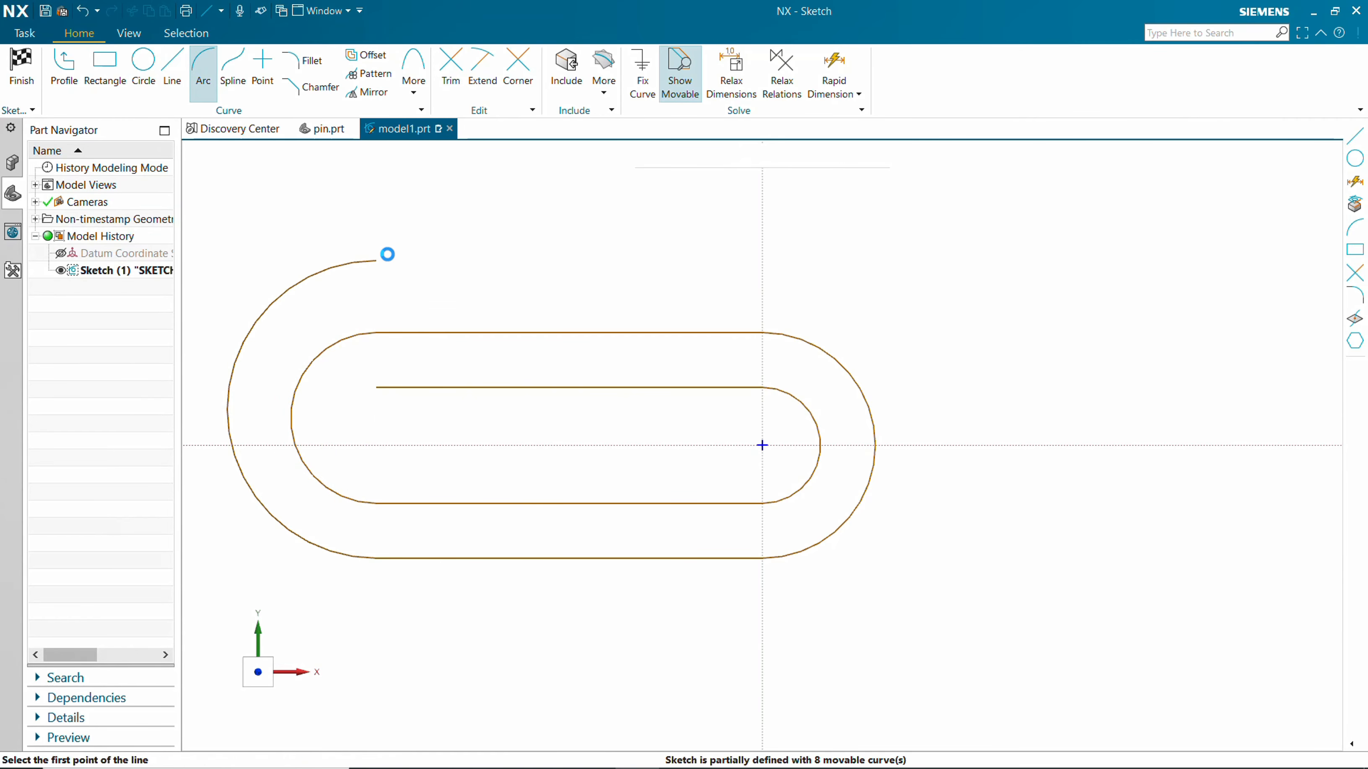
pyautogui.click(376, 261)
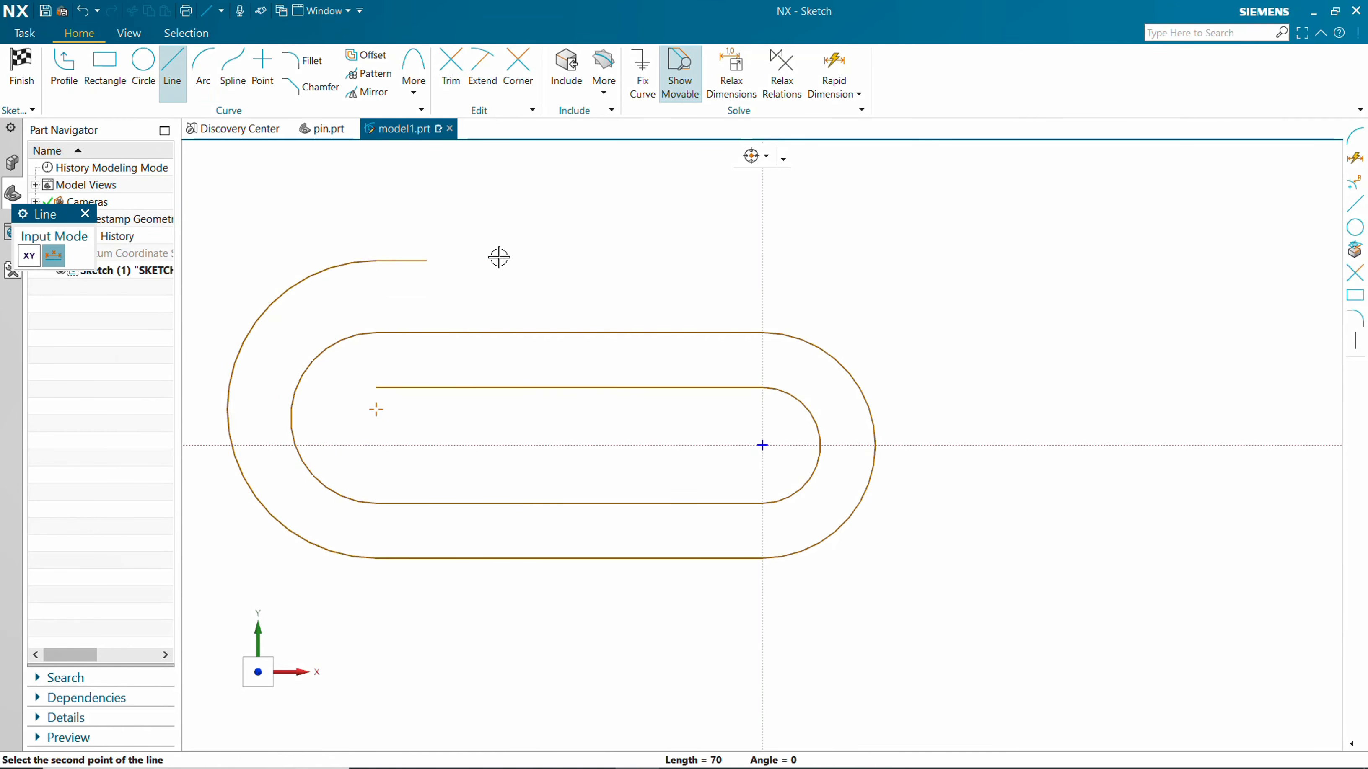
pyautogui.click(761, 260)
# Draw the outermost right three-point semicircle from the topmost line's end down to the vertical axis below the other curves
pyautogui.click(199, 69)
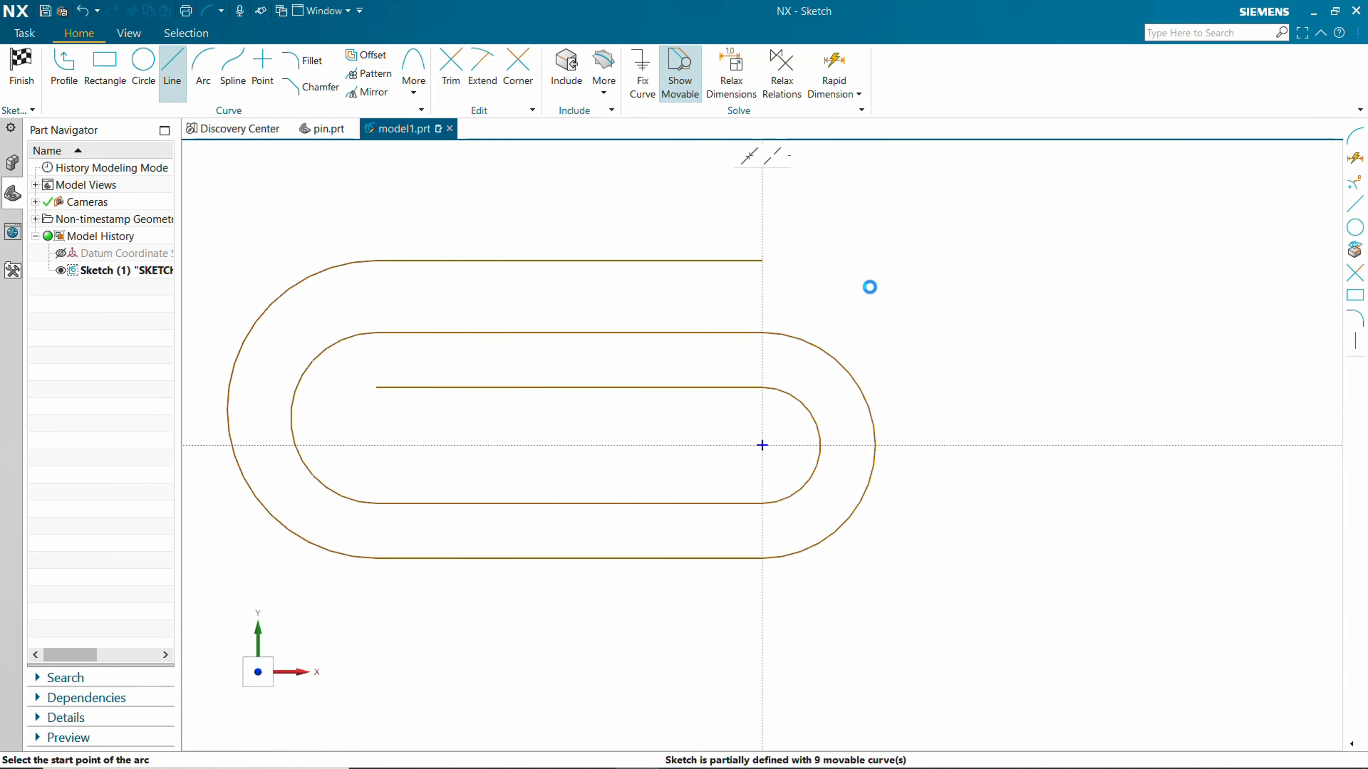
pyautogui.click(762, 261)
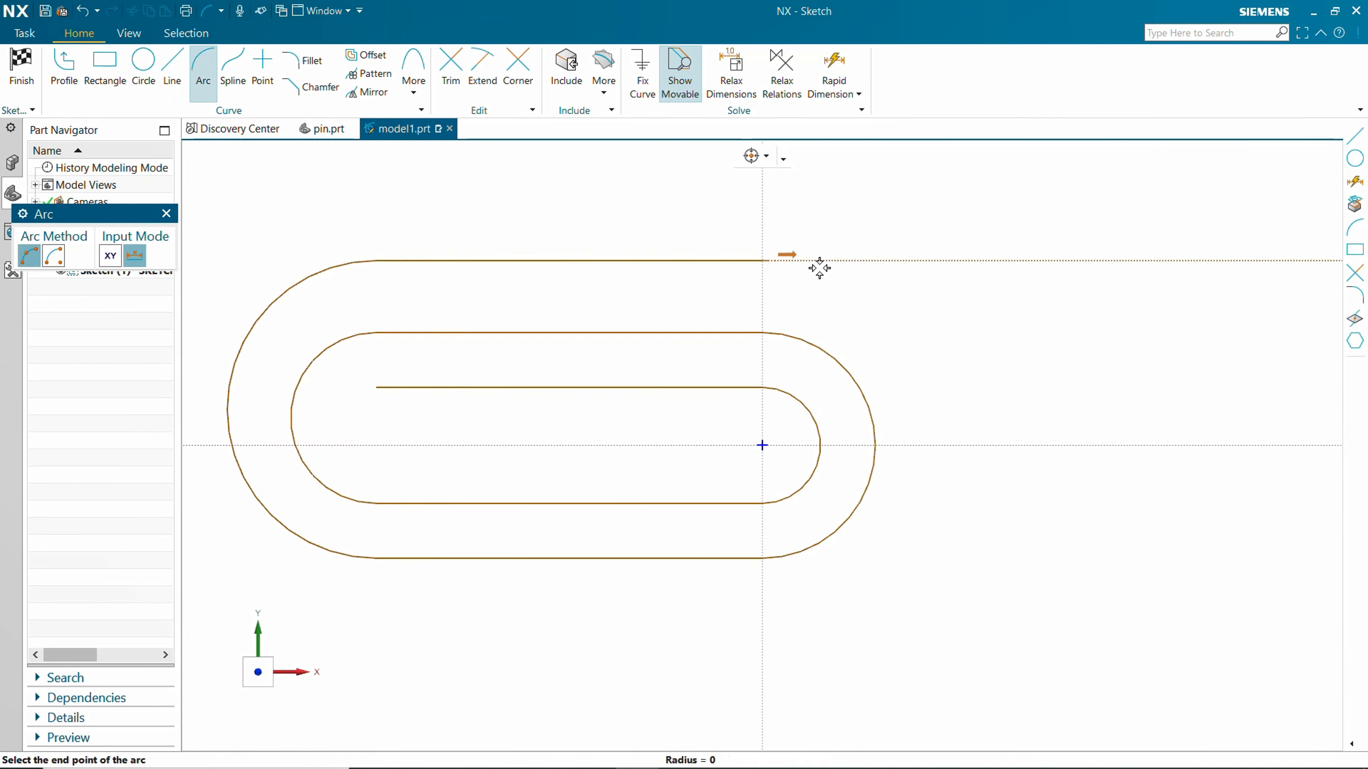
pyautogui.click(761, 600)
pyautogui.click(908, 506)
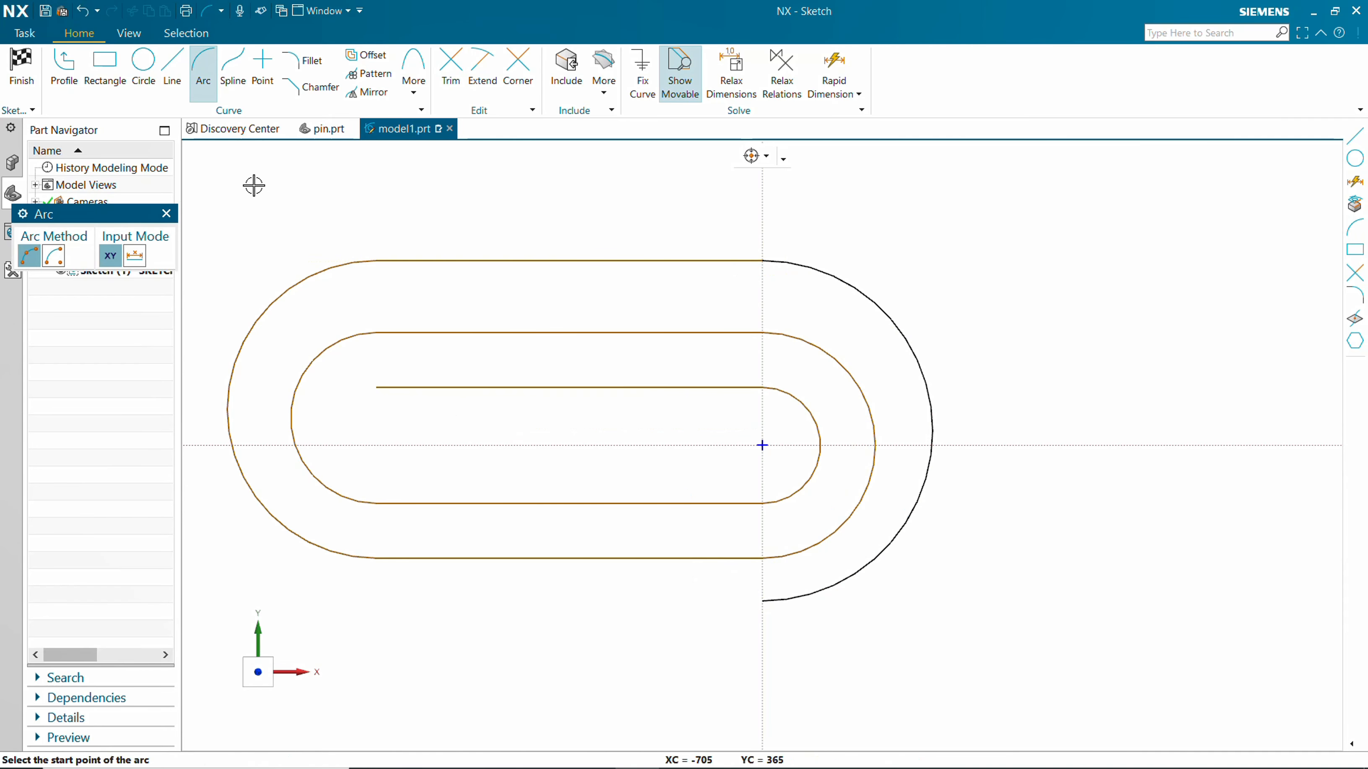
# Draw the final horizontal tangent line leftward from the outermost right arc's lower end, slightly past the start of the line above it
pyautogui.click(172, 70)
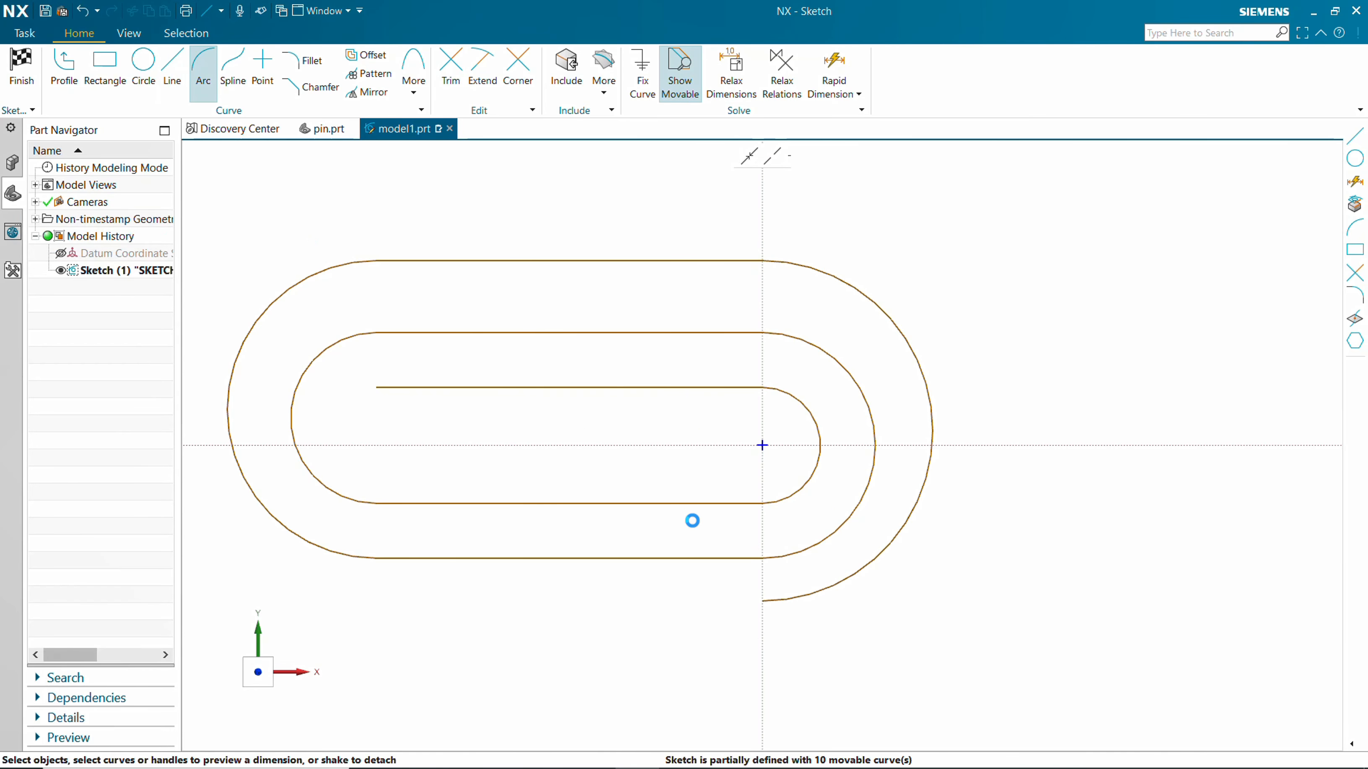
pyautogui.click(762, 602)
pyautogui.press('Escape')
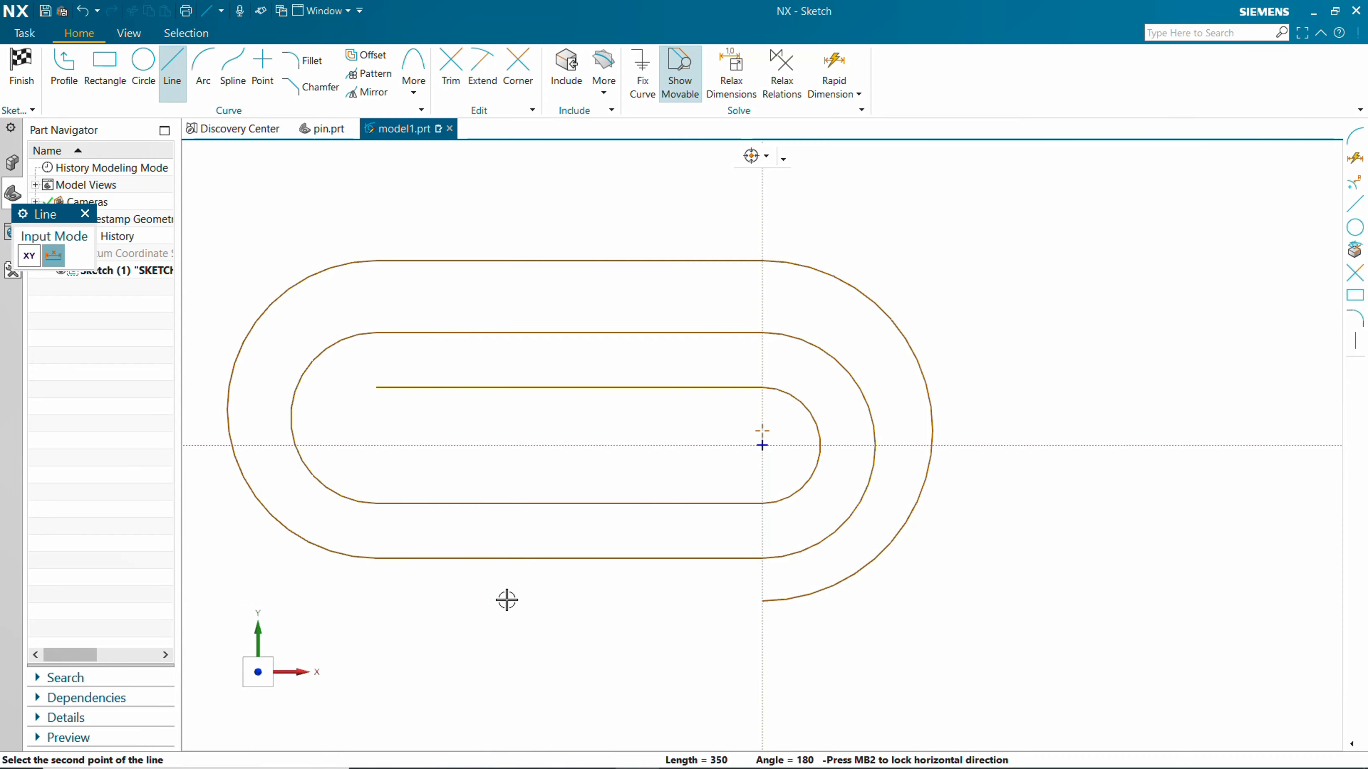
pyautogui.click(762, 602)
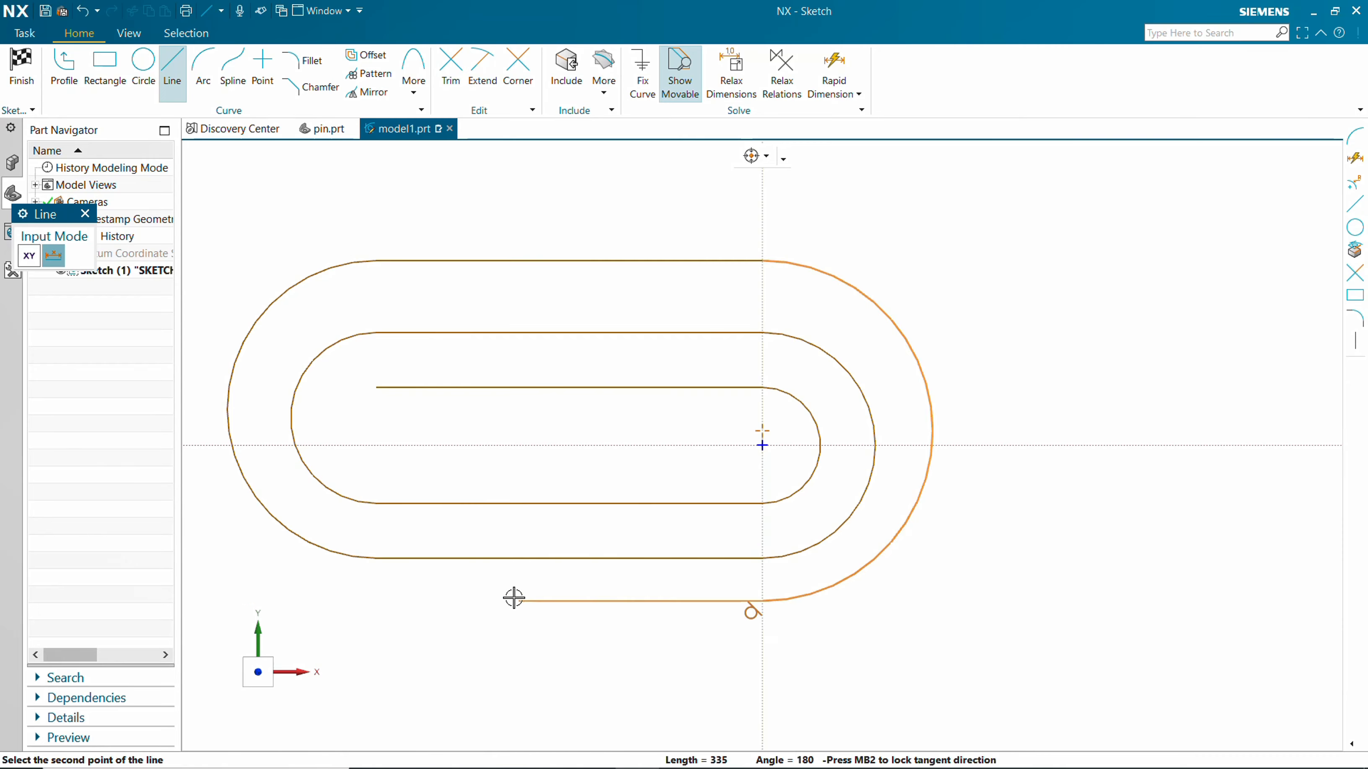
pyautogui.click(363, 585)
pyautogui.press('Escape')
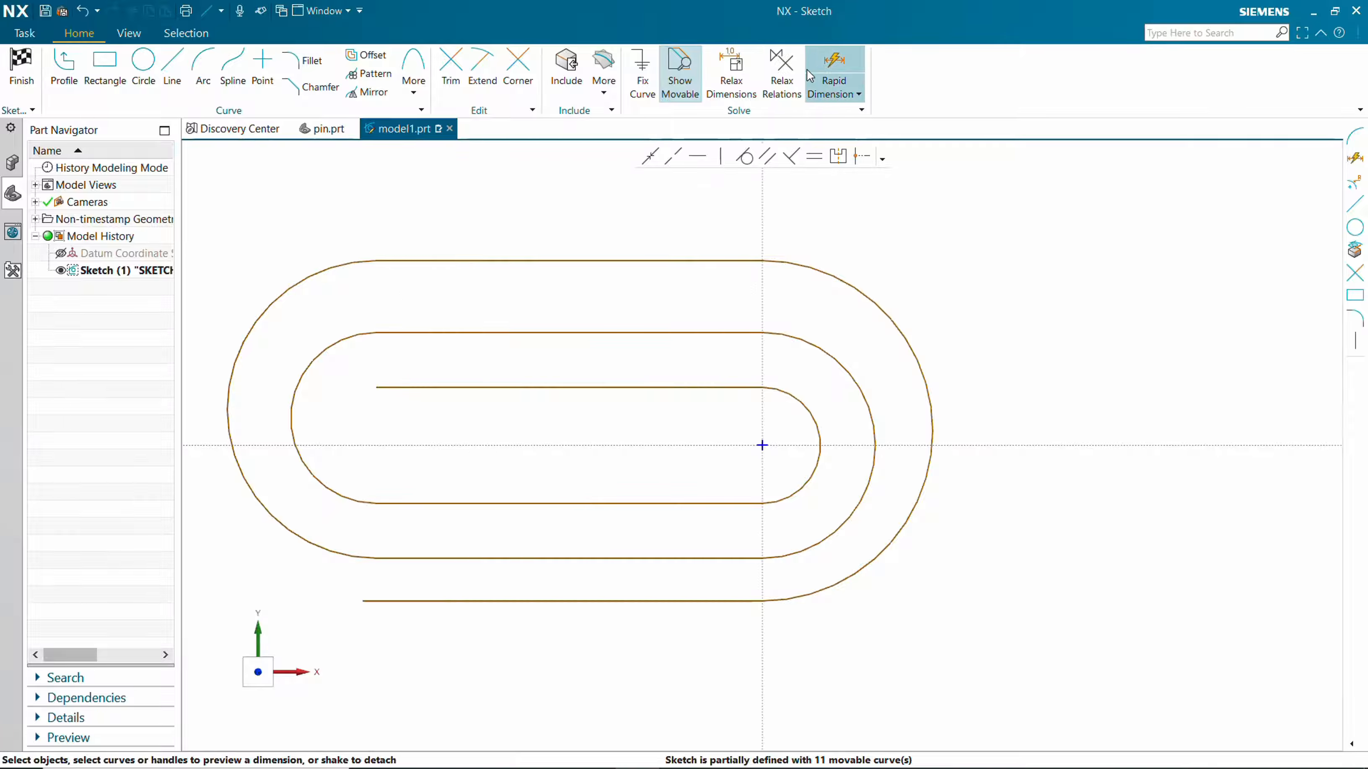
pyautogui.click(828, 63)
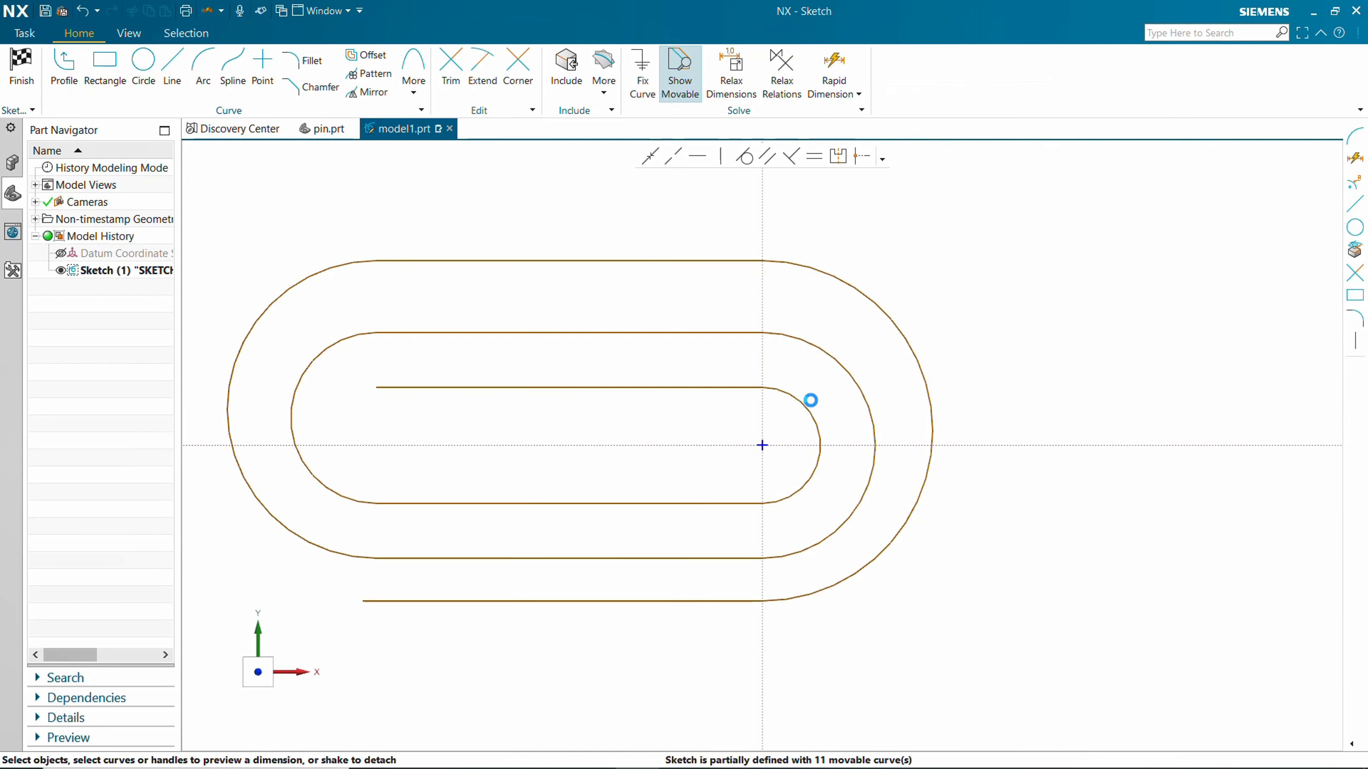
pyautogui.click(804, 403)
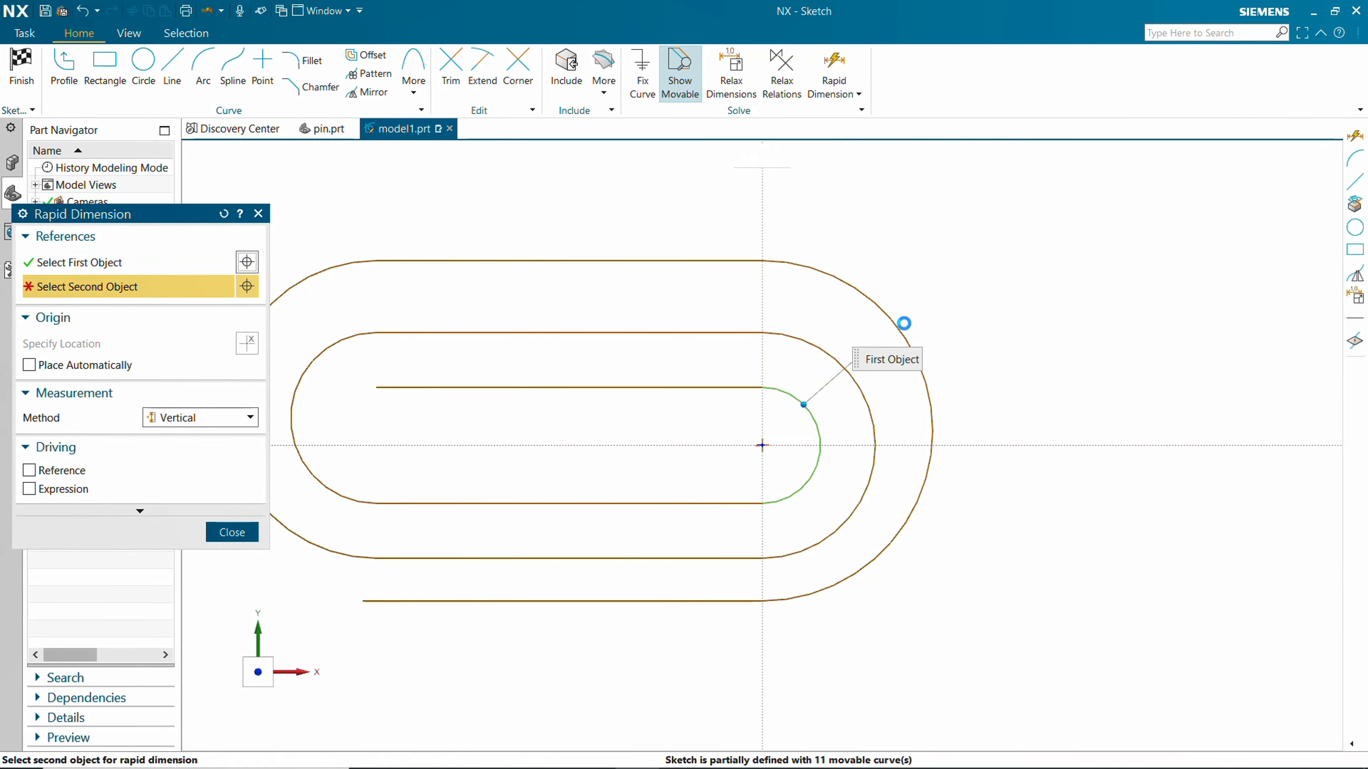
pyautogui.click(253, 420)
pyautogui.click(213, 547)
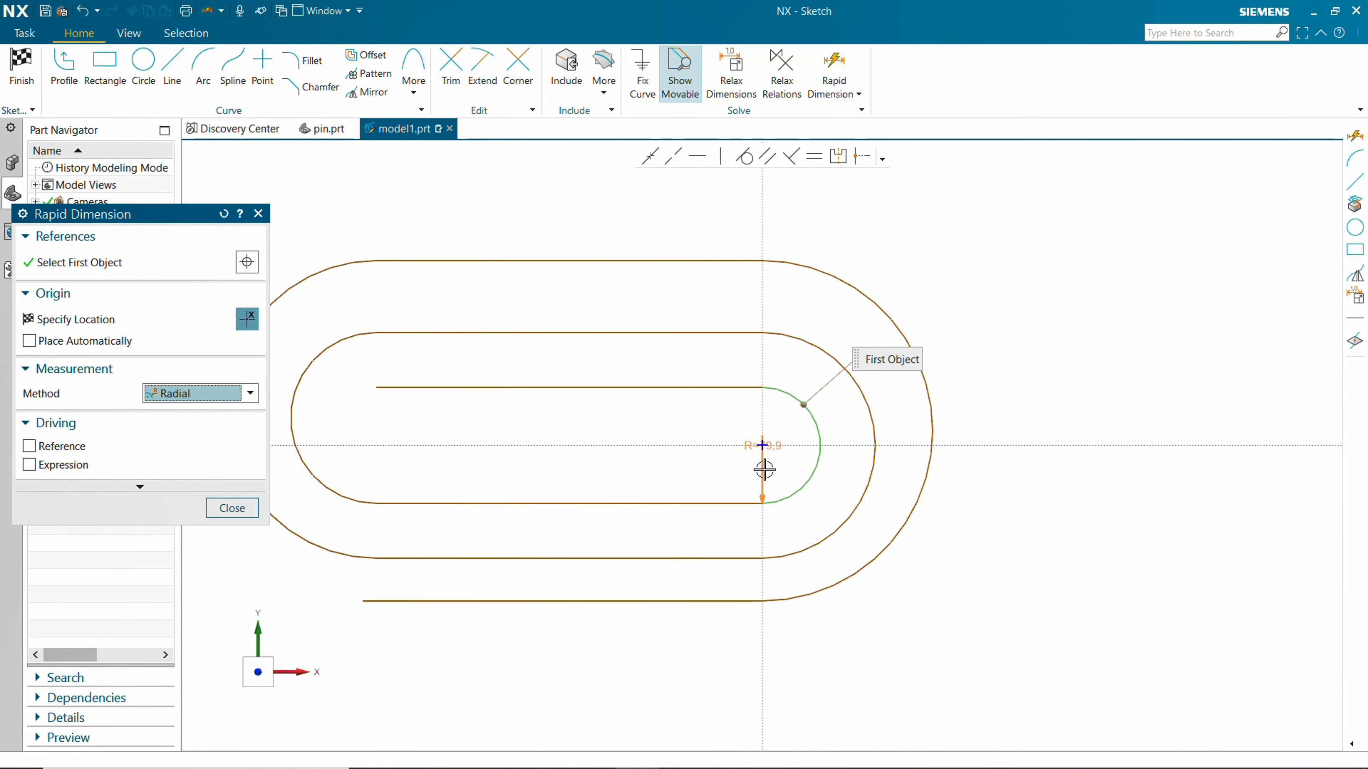
pyautogui.press('Escape')
# Add a radial dimension of 50 to the innermost right arc and scale the entire sketch to match
pyautogui.click(834, 65)
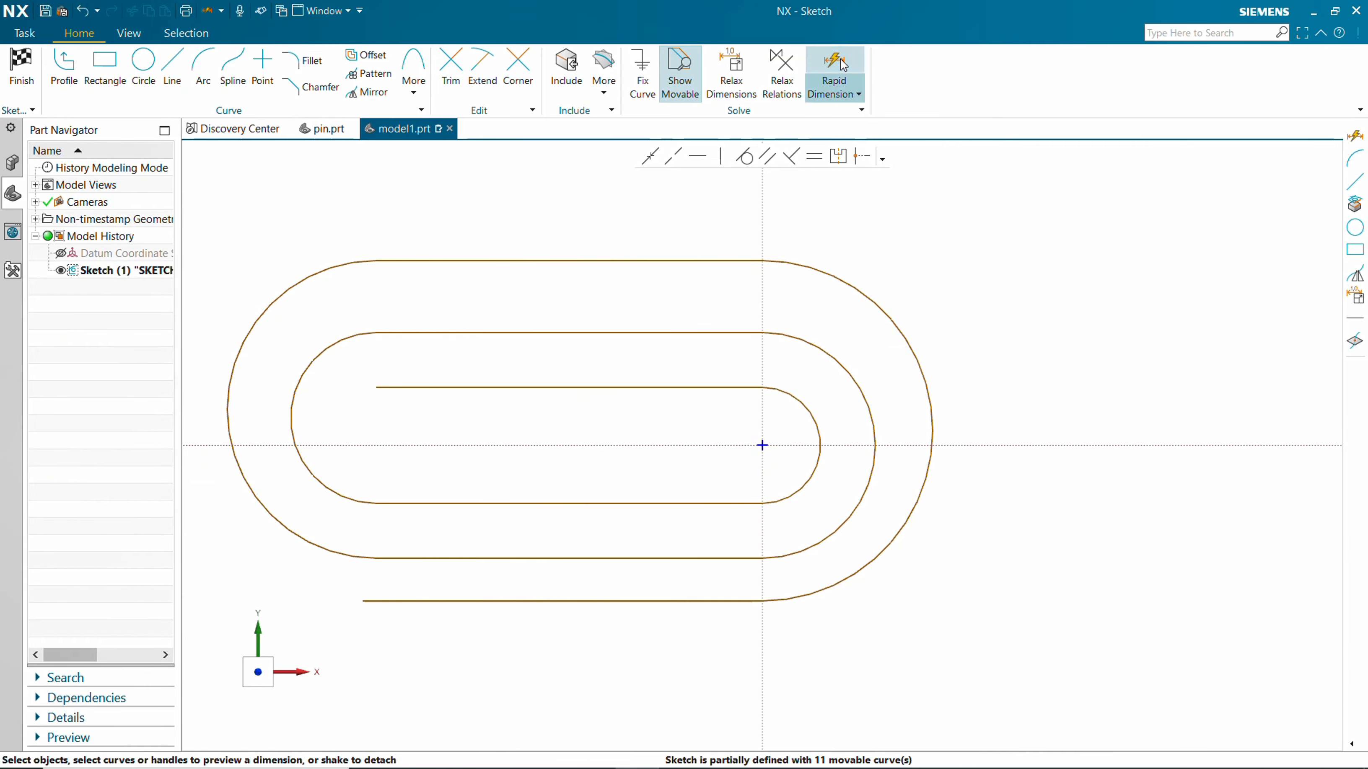
pyautogui.click(204, 422)
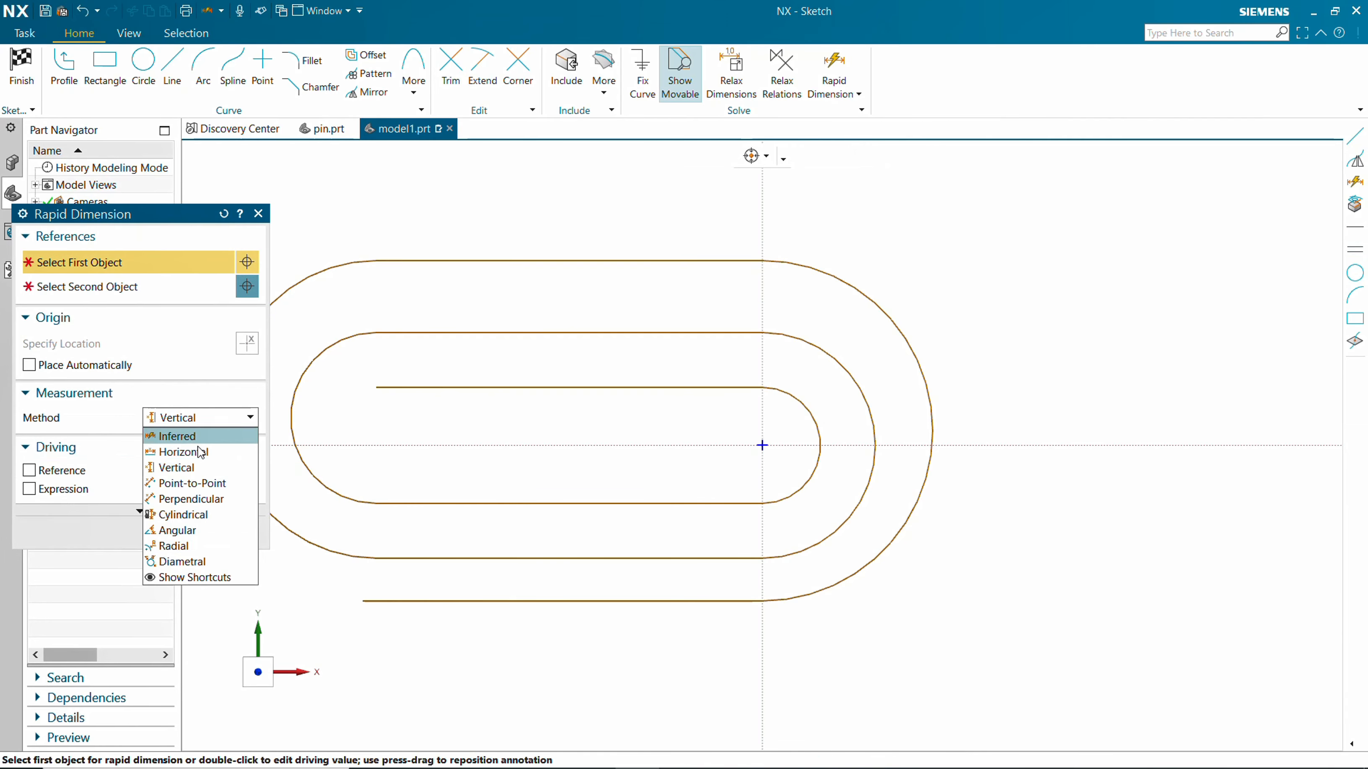
pyautogui.click(196, 548)
pyautogui.click(793, 402)
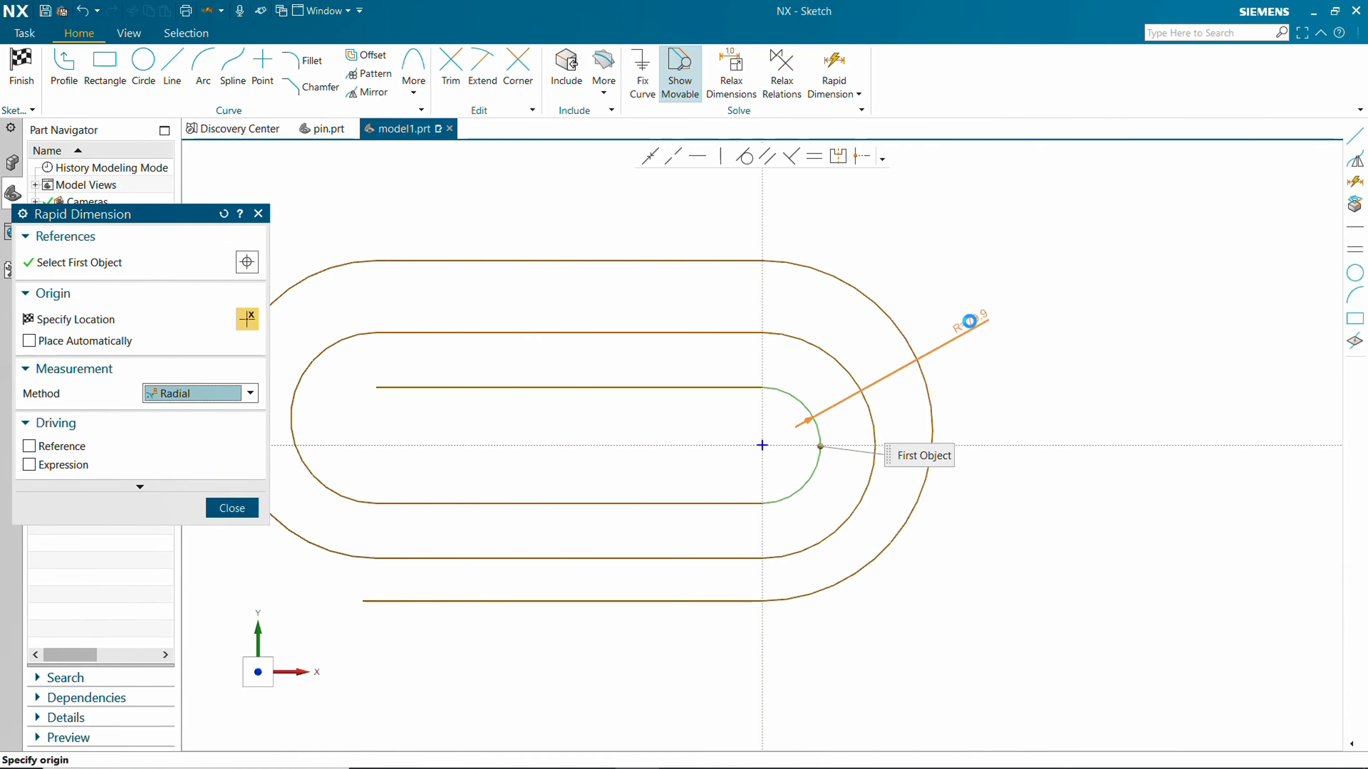
pyautogui.click(993, 362)
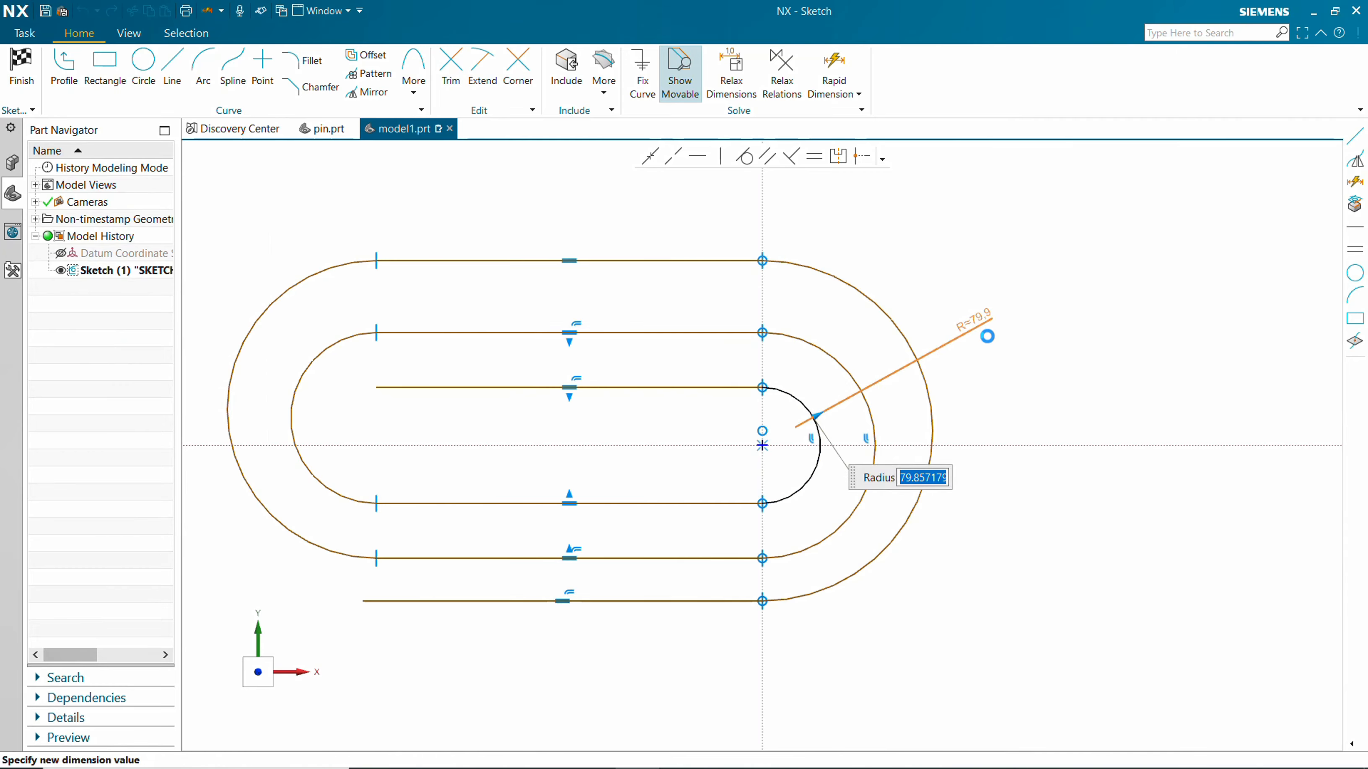
pyautogui.write('50')
pyautogui.press('Return')
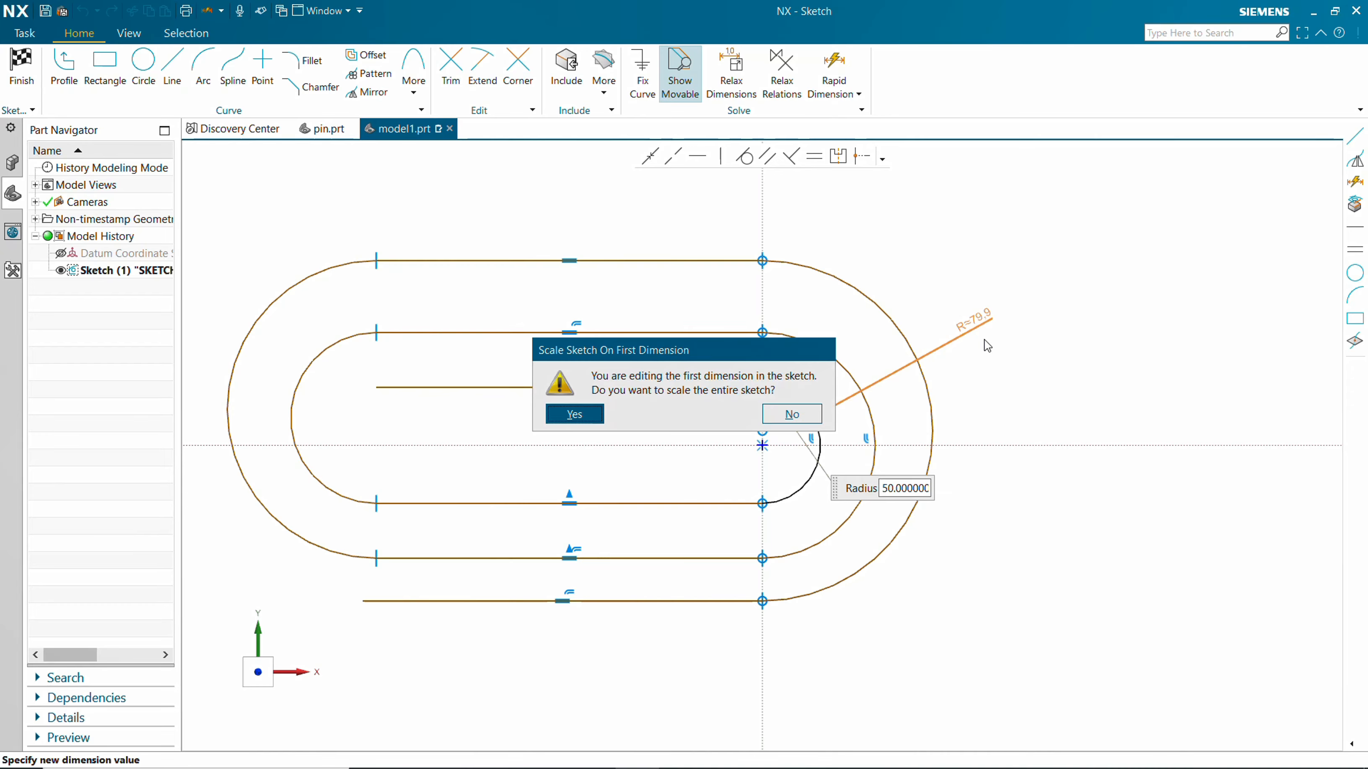
pyautogui.click(574, 413)
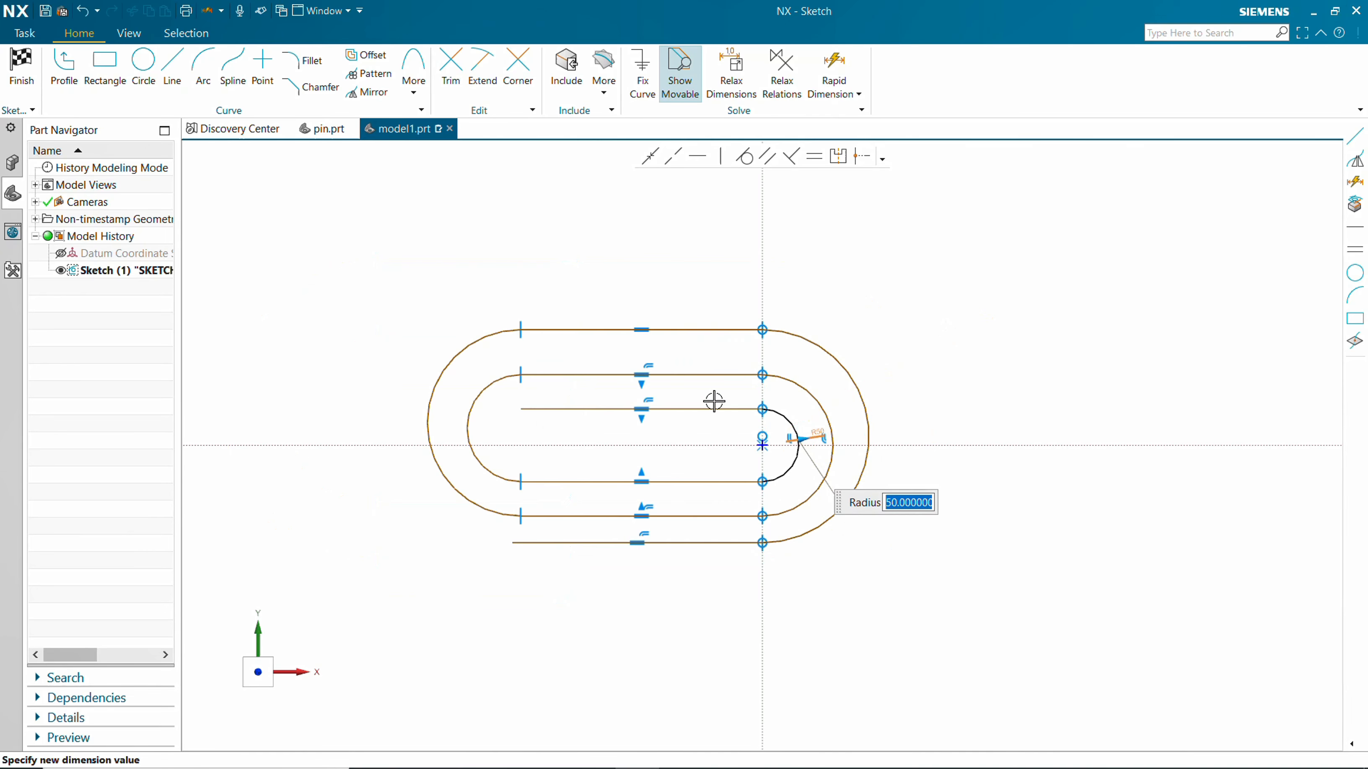
# Using the Inferred method, dimension the gaps between the innermost and middle right arcs' ends, above and below the horizontal axis
pyautogui.click(839, 68)
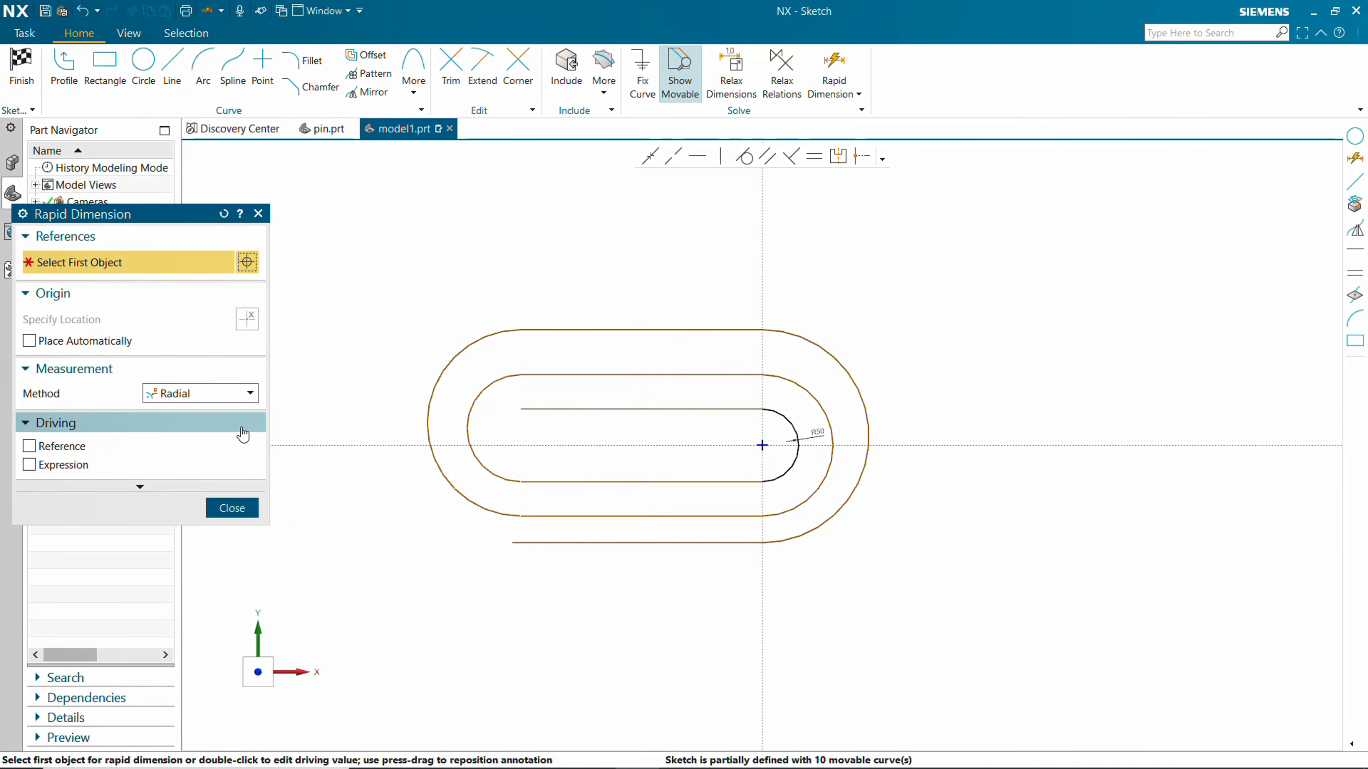
pyautogui.click(170, 394)
pyautogui.click(177, 411)
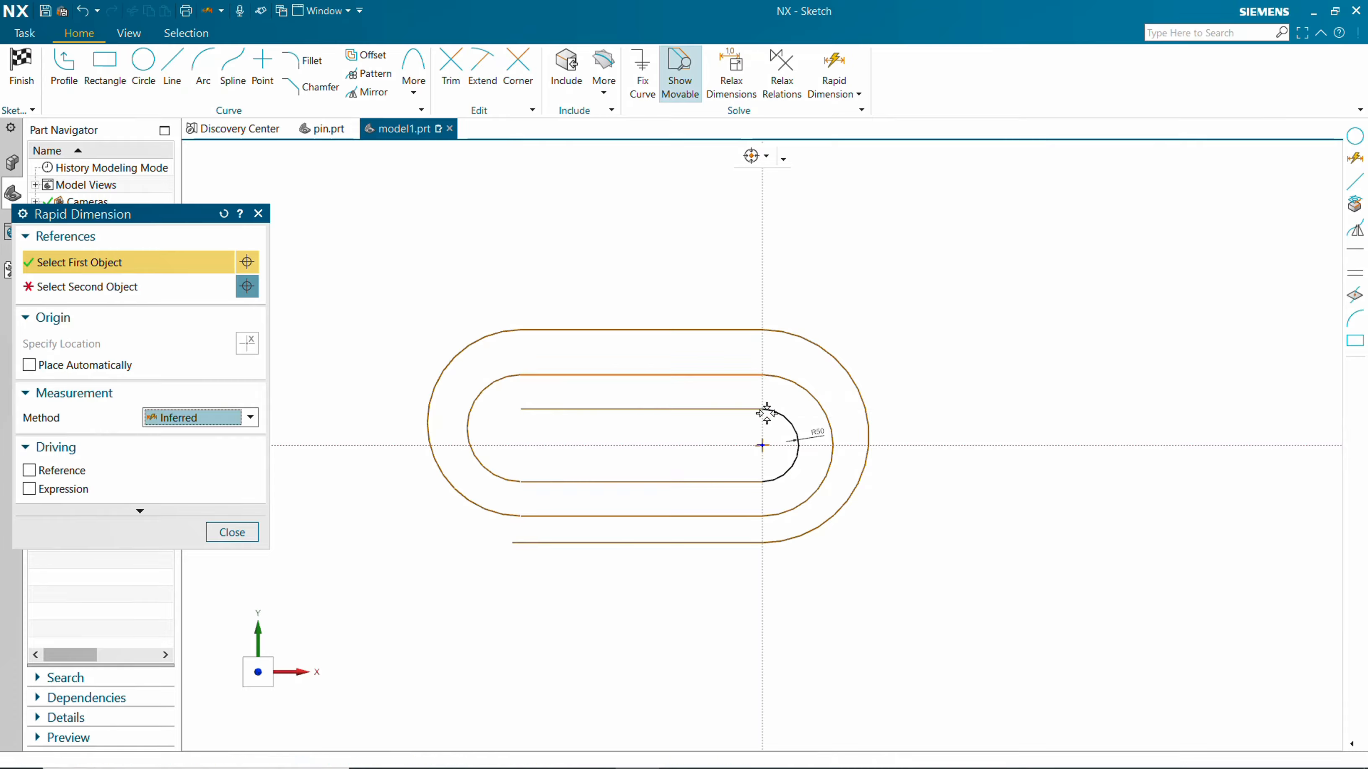
pyautogui.click(761, 375)
pyautogui.click(759, 409)
pyautogui.click(978, 382)
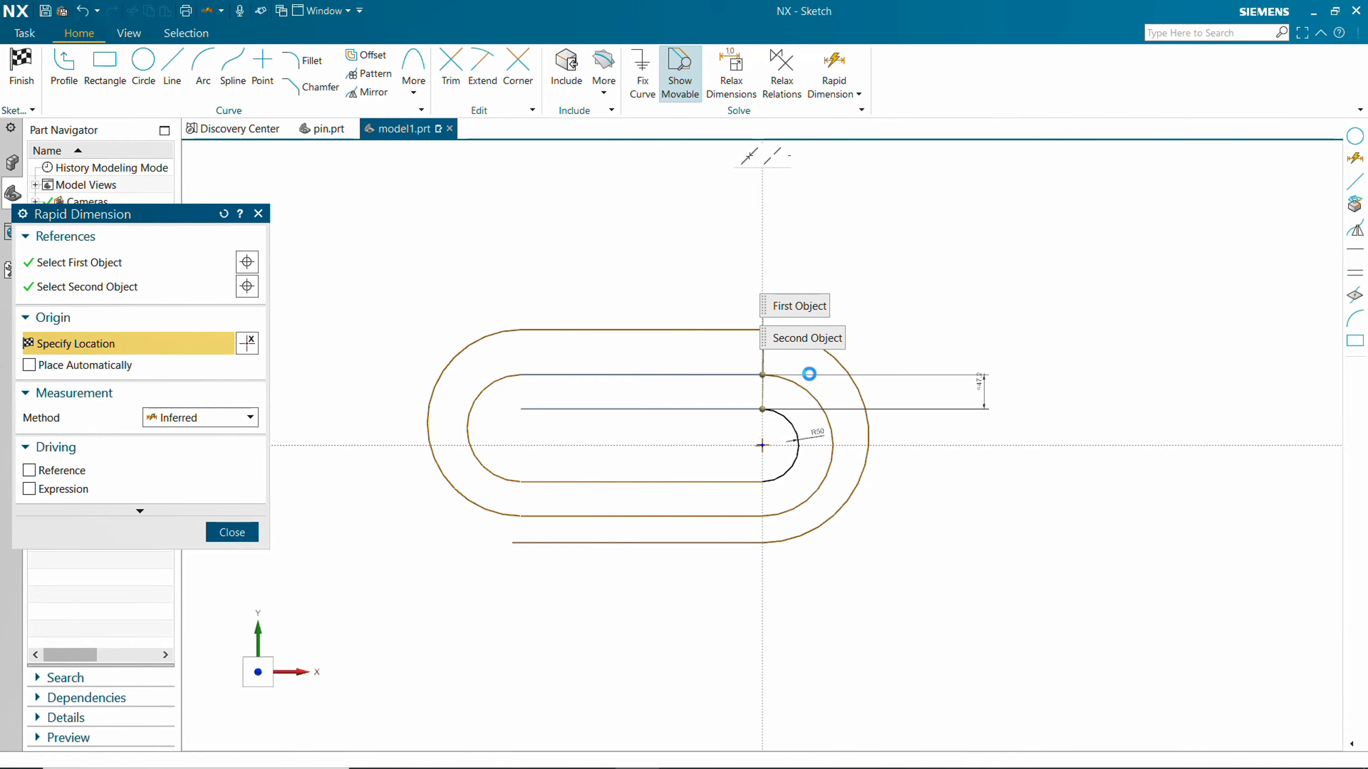
pyautogui.click(759, 481)
pyautogui.click(756, 517)
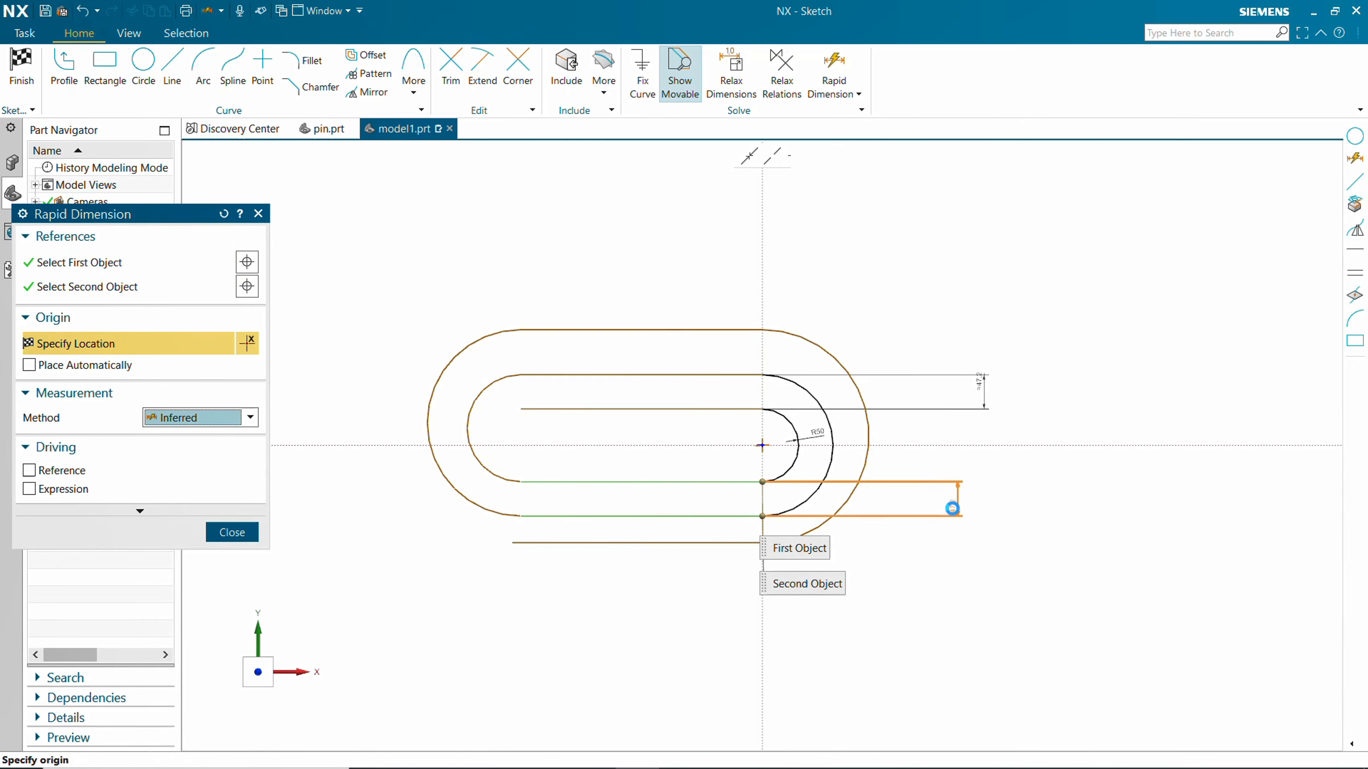
# Dimension the gaps between the middle and outermost right arcs' ends, first below and then above the horizontal axis
pyautogui.click(762, 519)
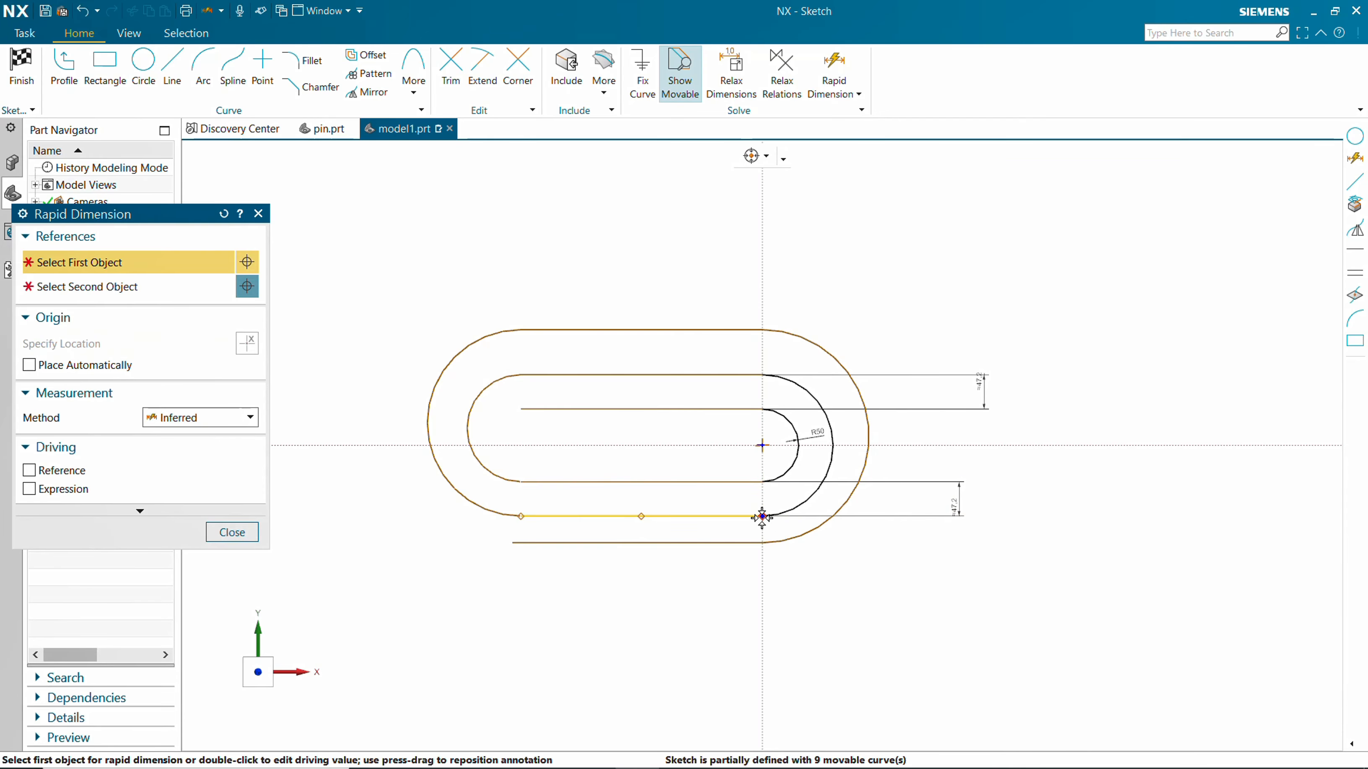
pyautogui.click(762, 544)
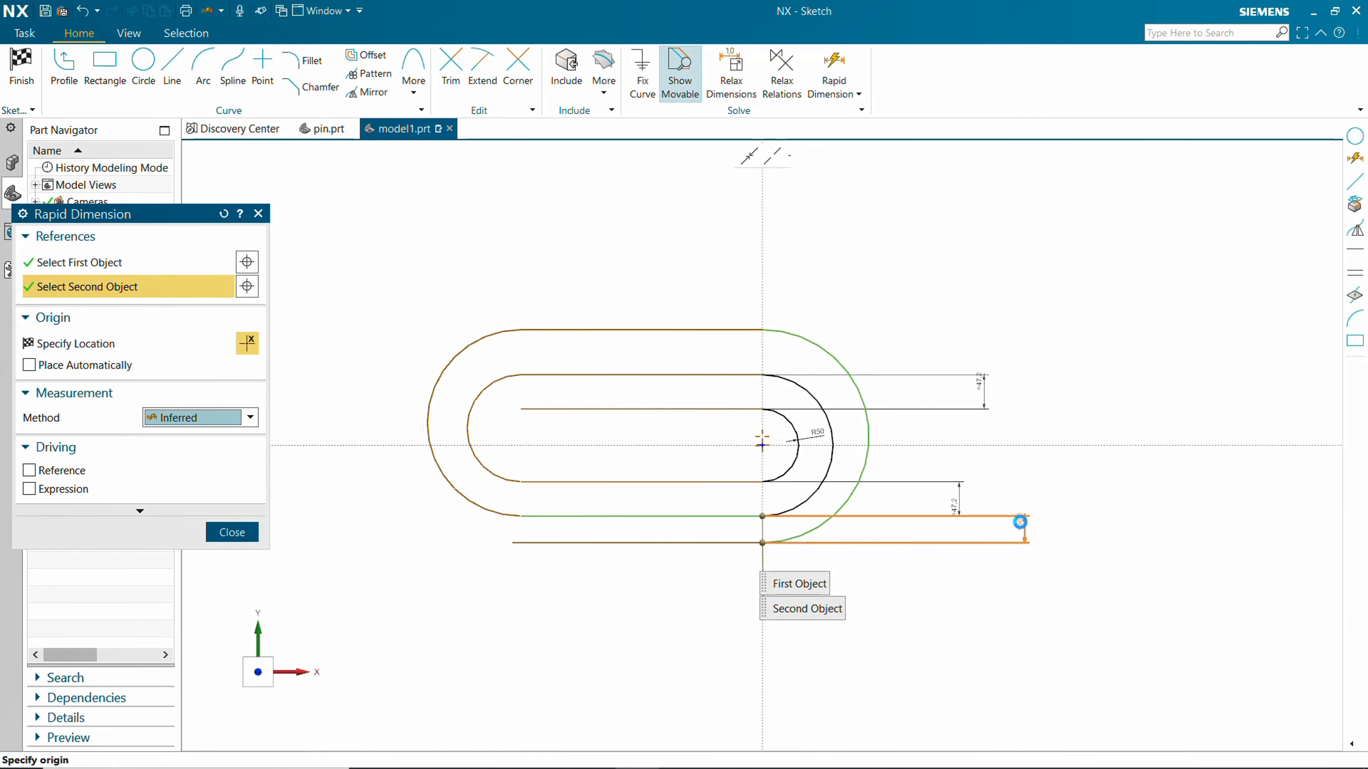
pyautogui.click(1018, 521)
pyautogui.click(764, 332)
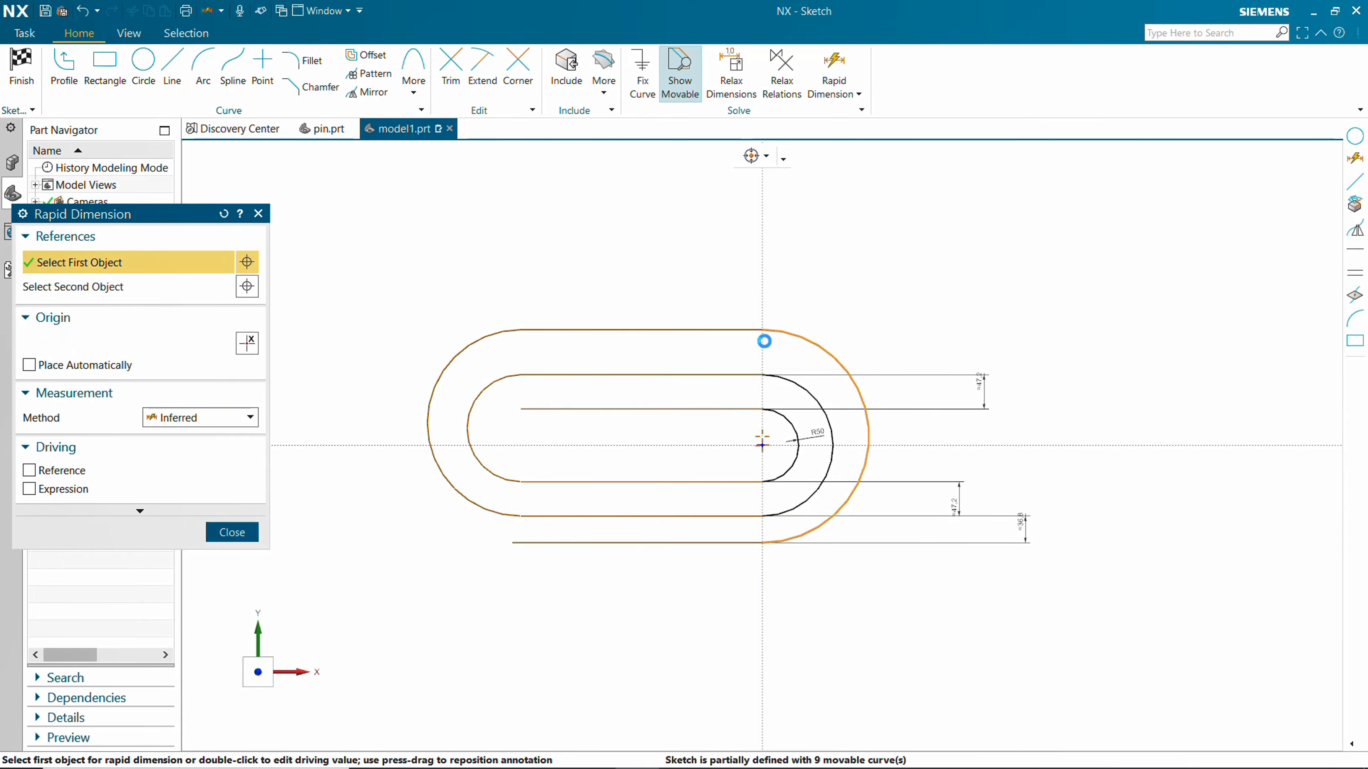
pyautogui.click(761, 377)
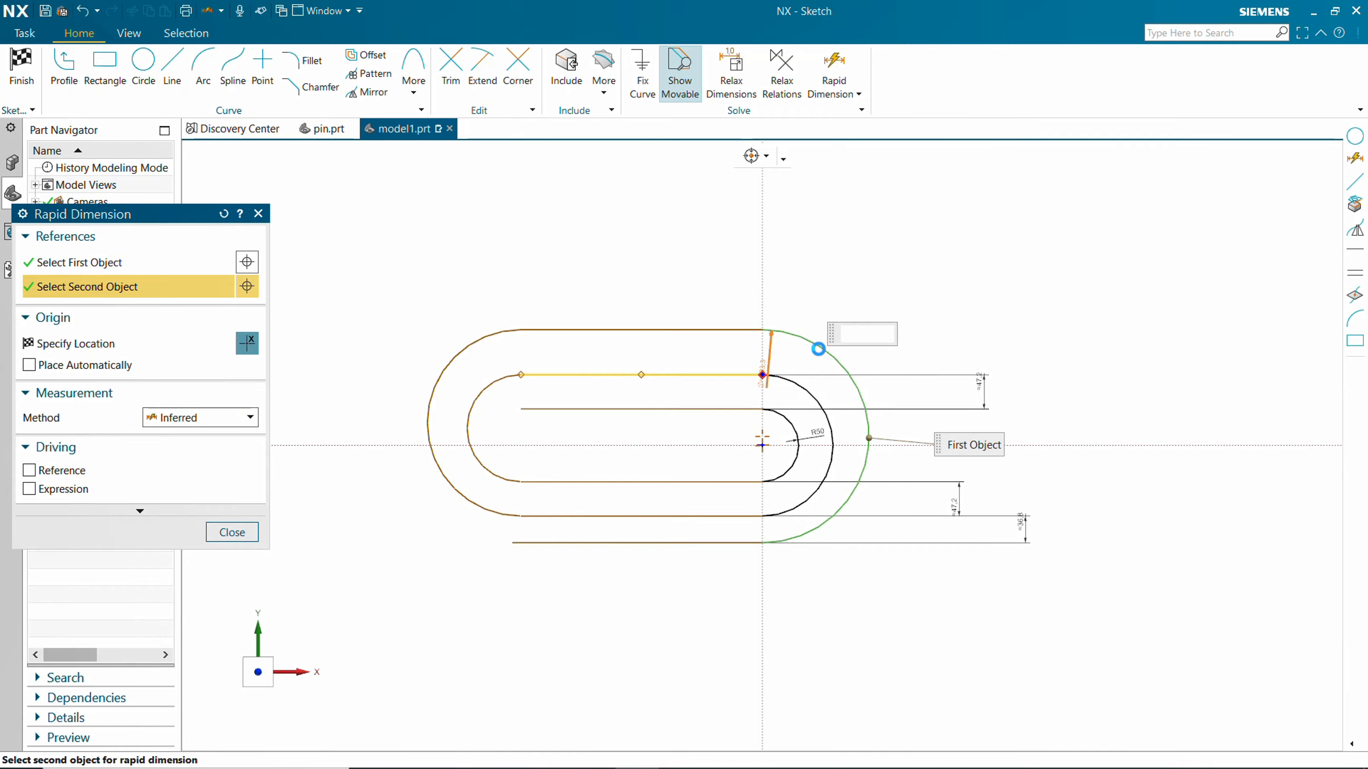
pyautogui.click(984, 329)
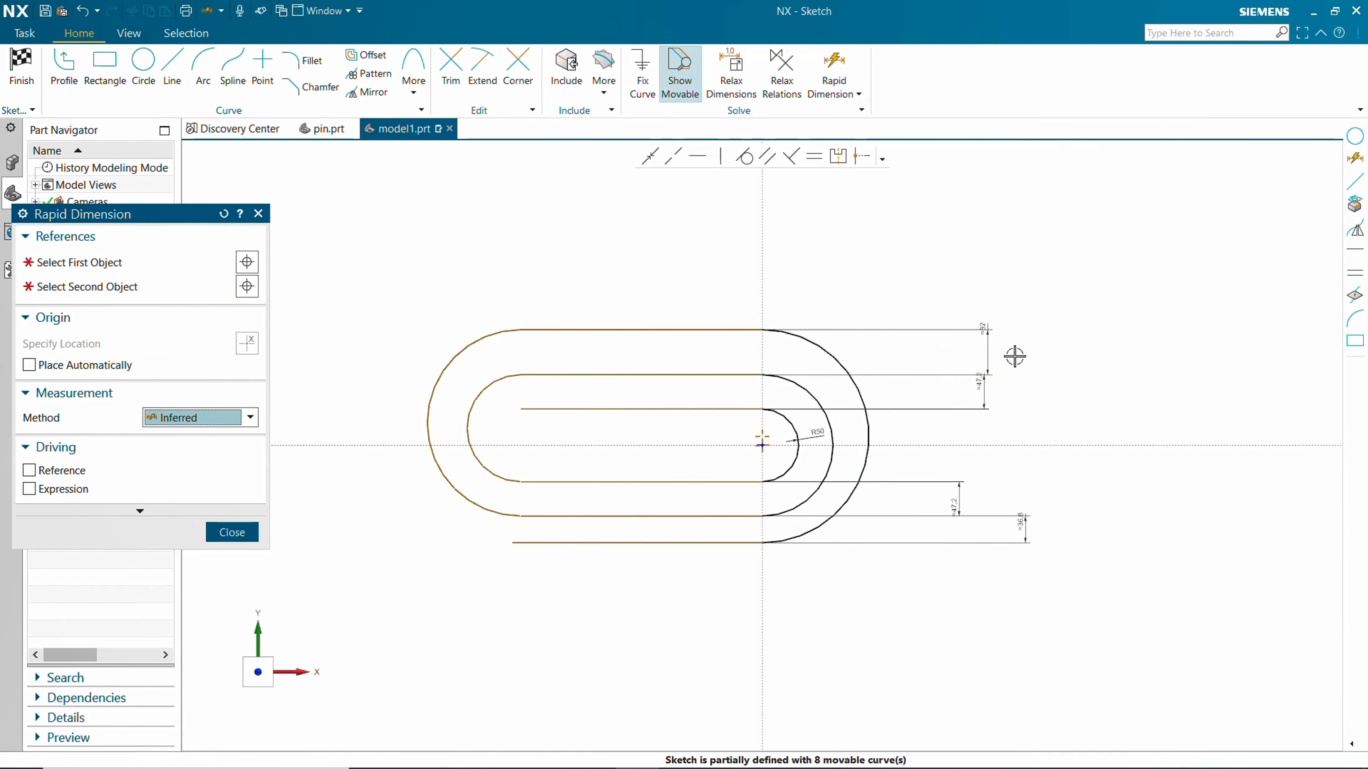
pyautogui.press('Escape')
# Set the gap between the two topmost lines and the gap between the inner two lower lines to 30 each
pyautogui.doubleClick(988, 340)
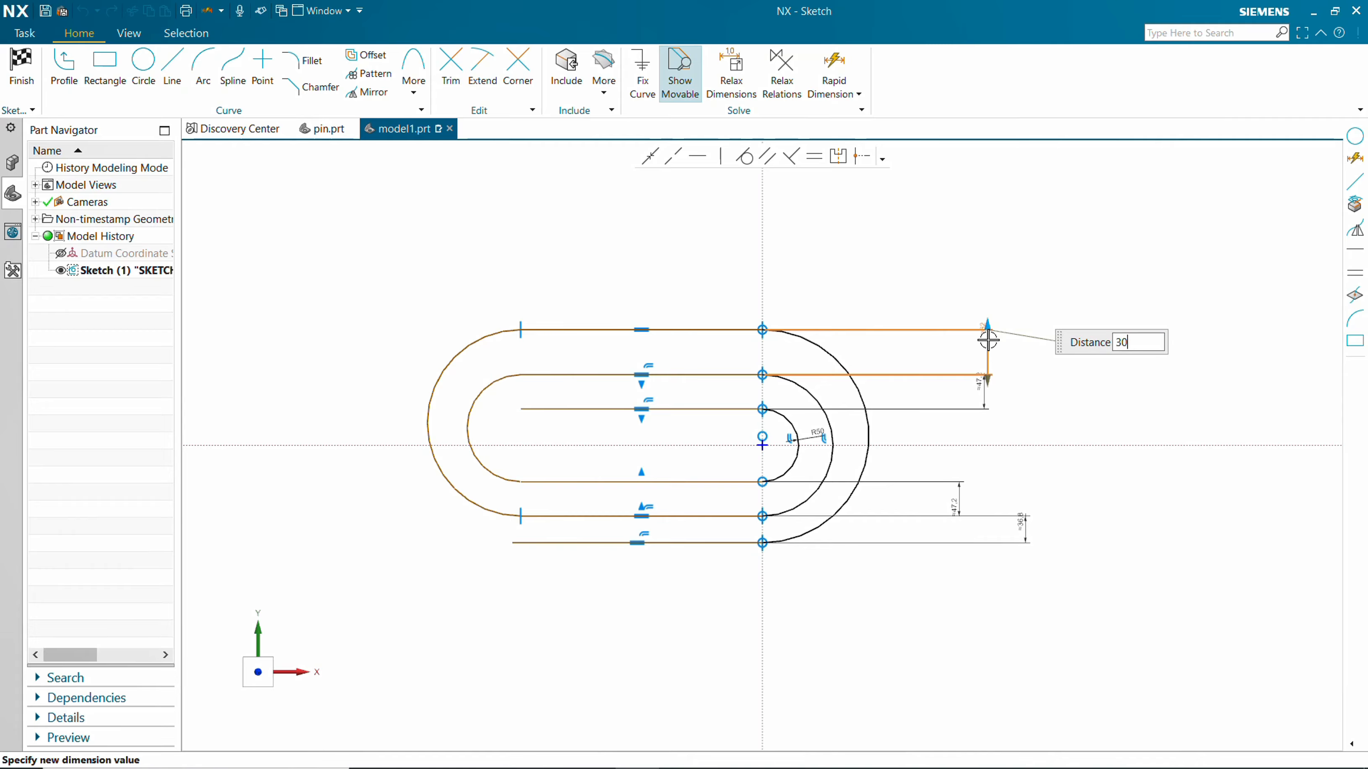
pyautogui.press('Return')
pyautogui.doubleClick(956, 499)
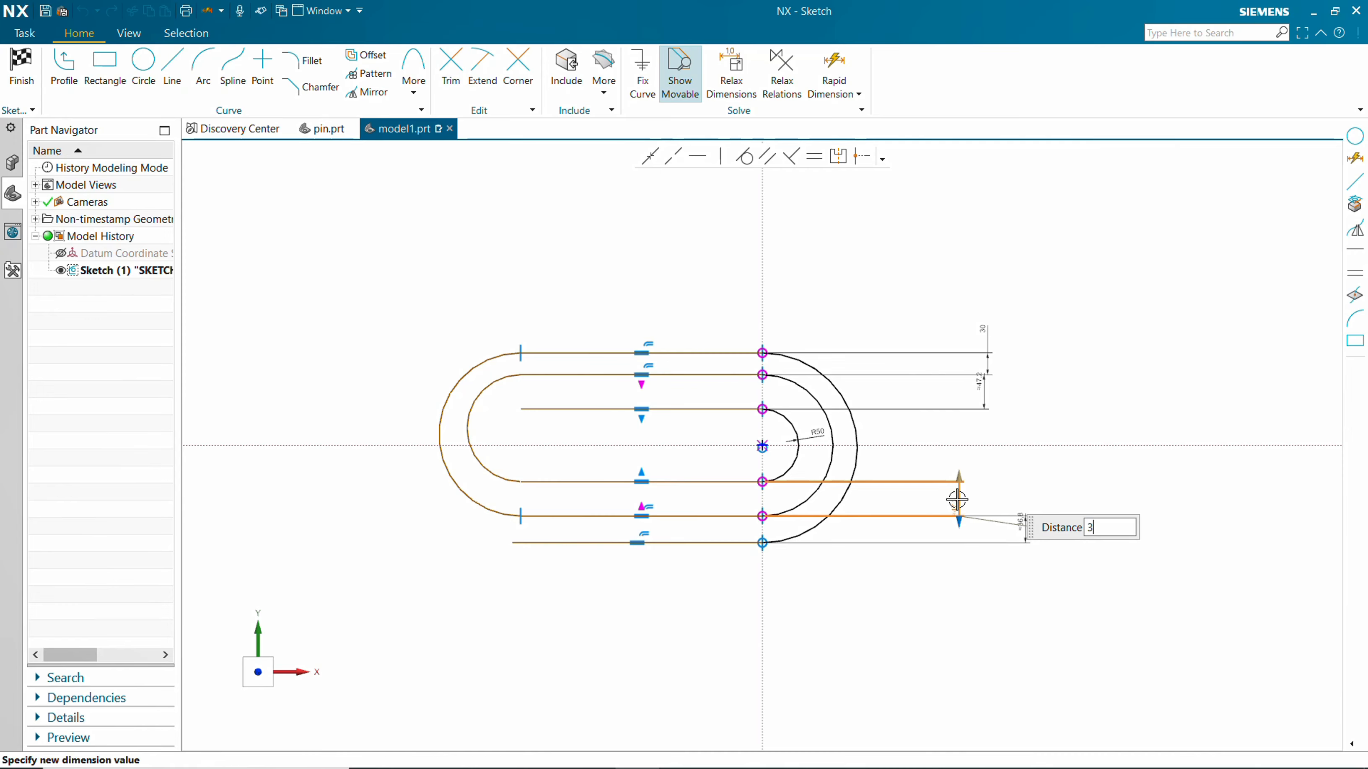
pyautogui.write('30')
pyautogui.press('Return')
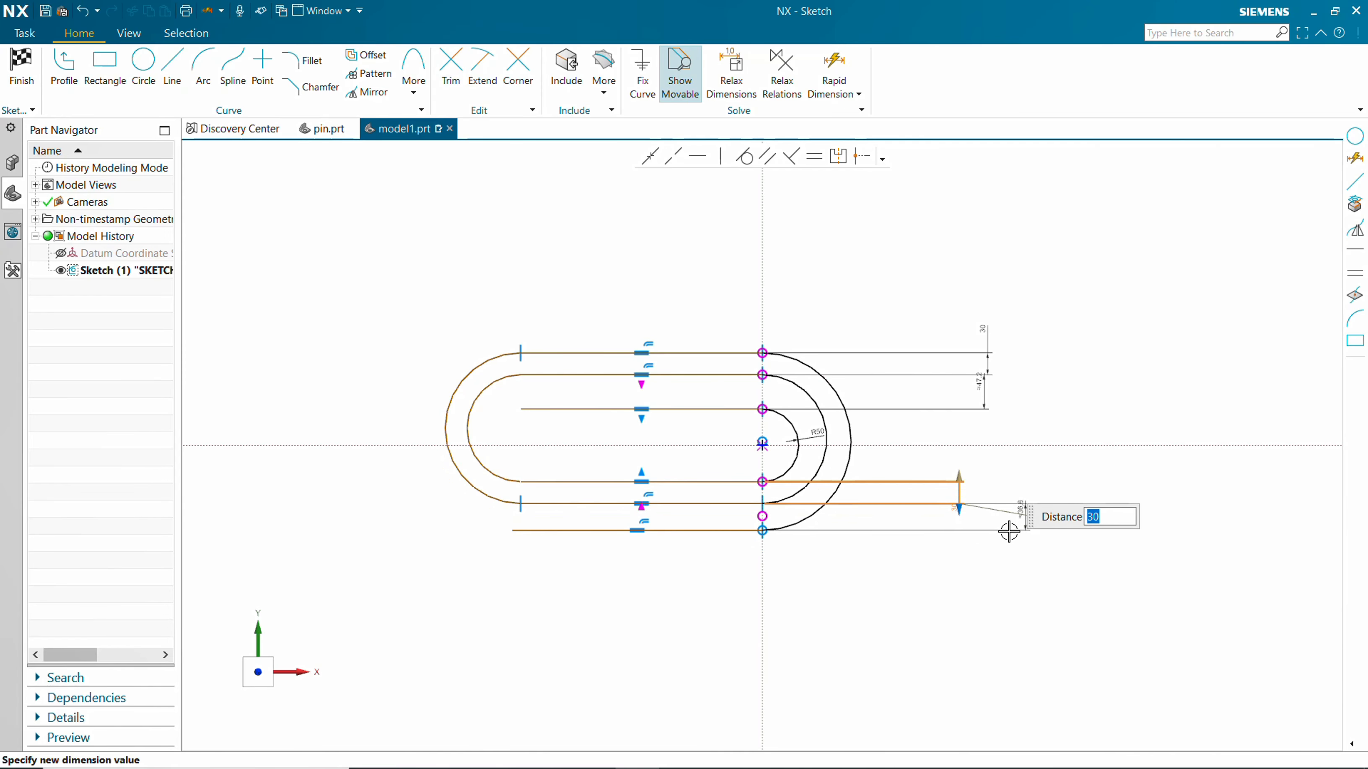
# Set the gap between the inner two upper lines and the gap between the two lowest lines to 30 each
pyautogui.doubleClick(984, 393)
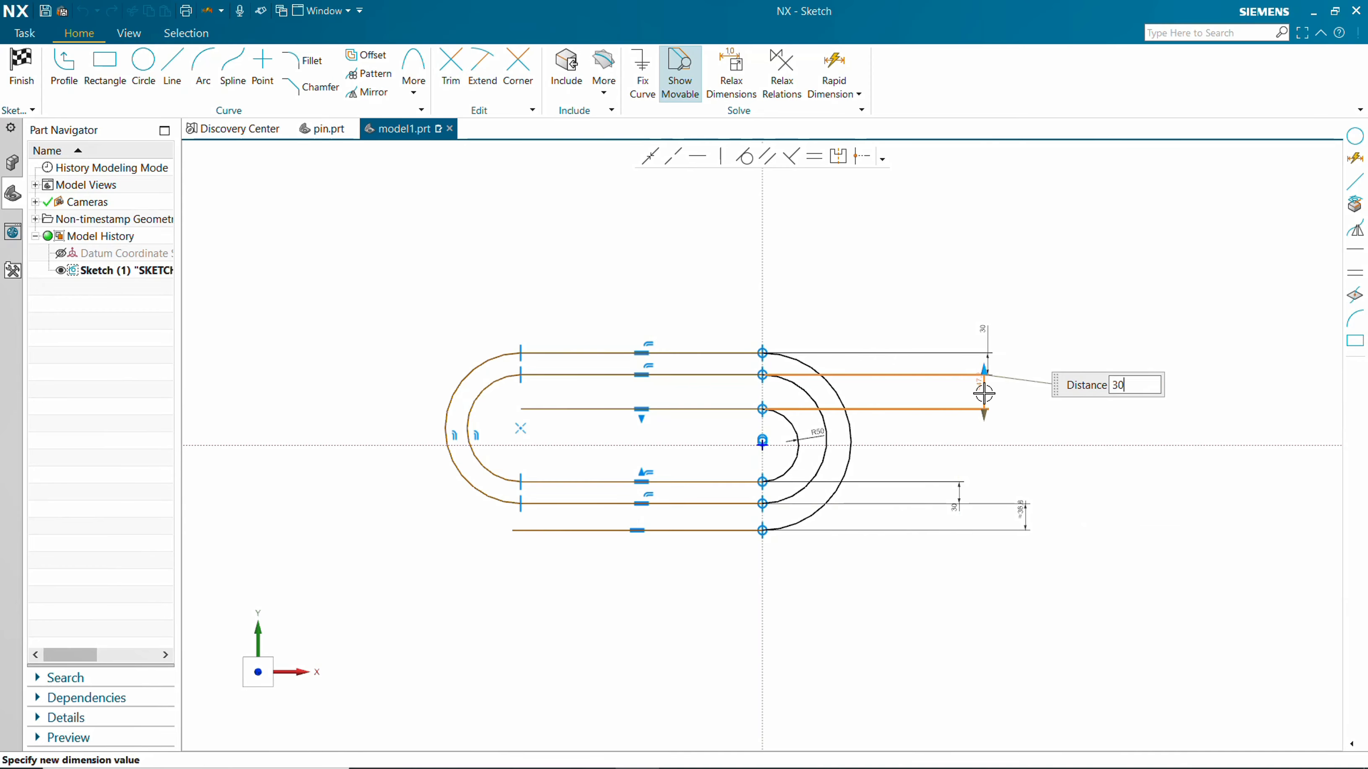
pyautogui.write('30')
pyautogui.press('Return')
pyautogui.doubleClick(1028, 507)
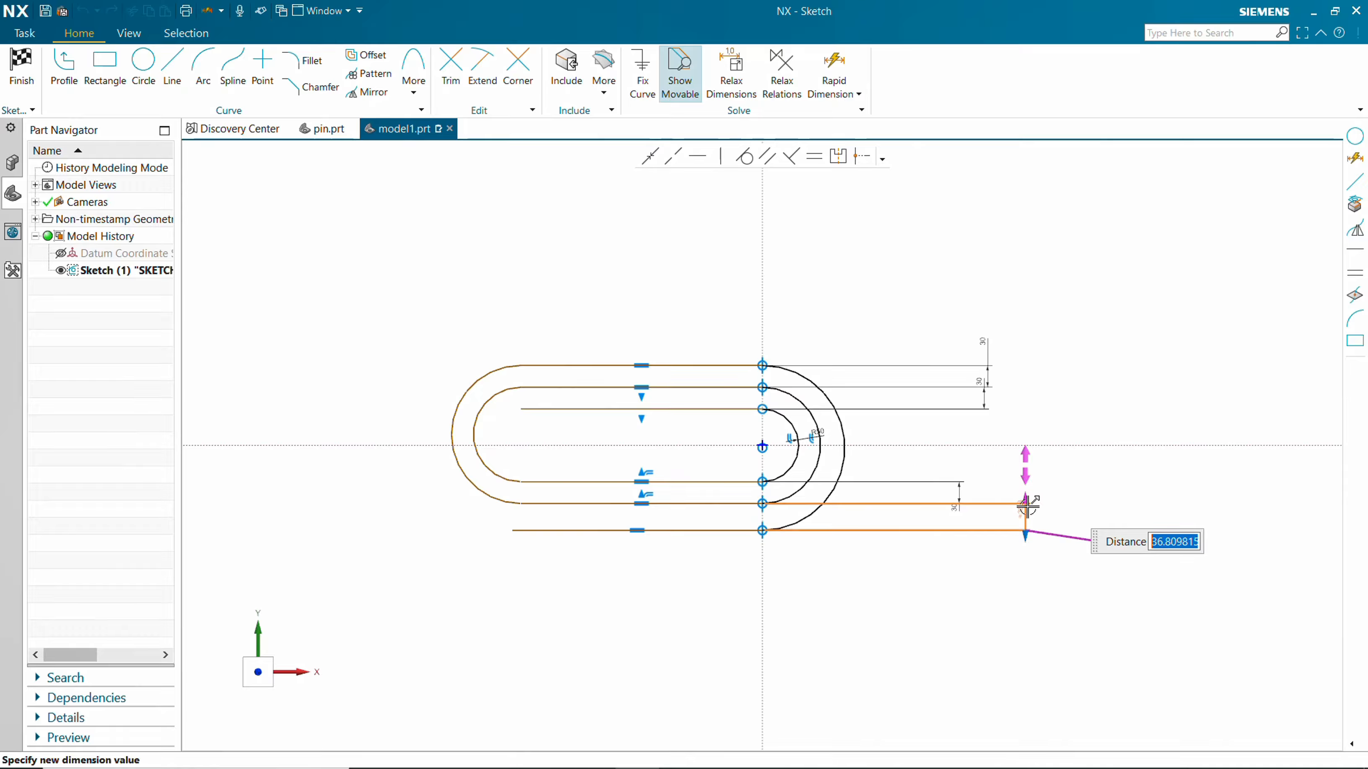
pyautogui.press('Return')
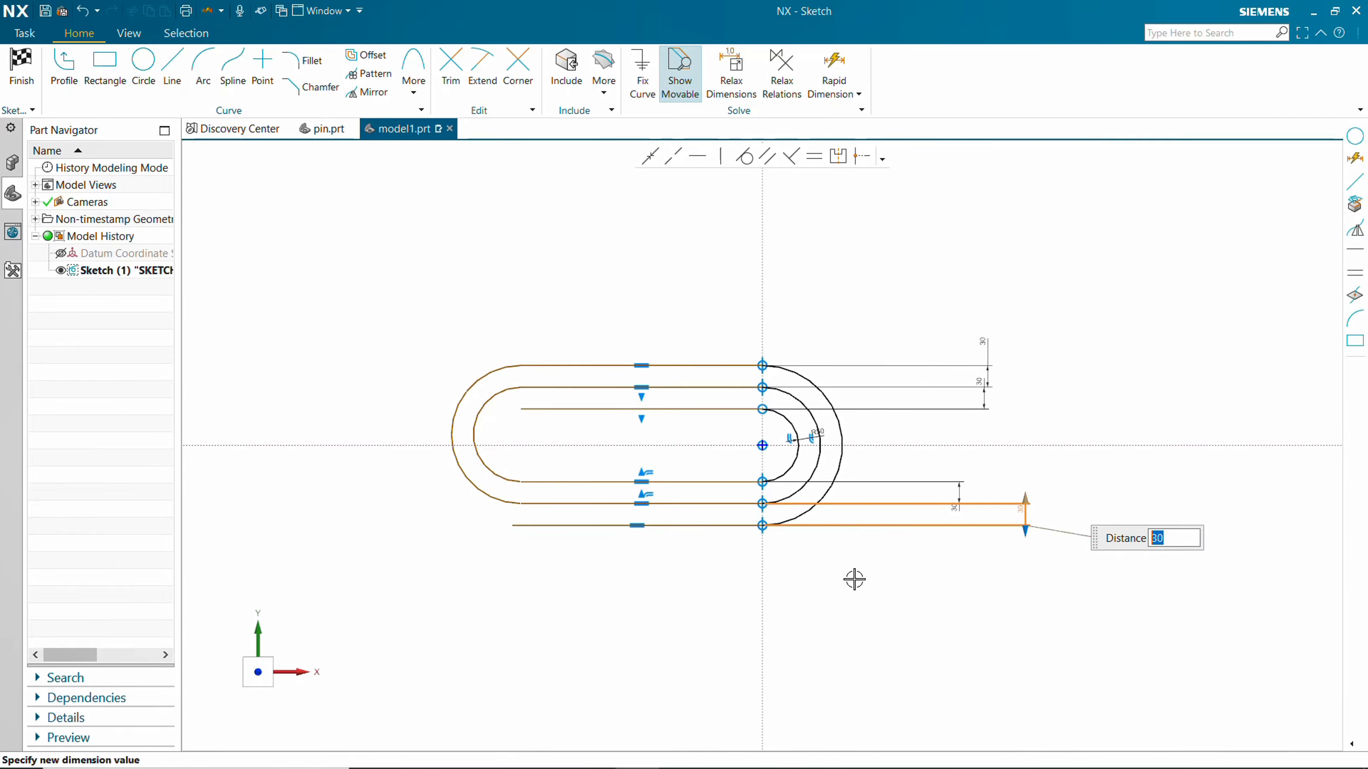
pyautogui.press('Escape')
# Finish the spiral path sketch and return to modeling
pyautogui.moveTo(830, 606)
pyautogui.mouseDown(button='middle')
pyautogui.moveTo(833, 525)
pyautogui.moveTo(876, 565)
pyautogui.moveTo(830, 574)
pyautogui.moveTo(861, 607)
pyautogui.mouseUp(button='middle')
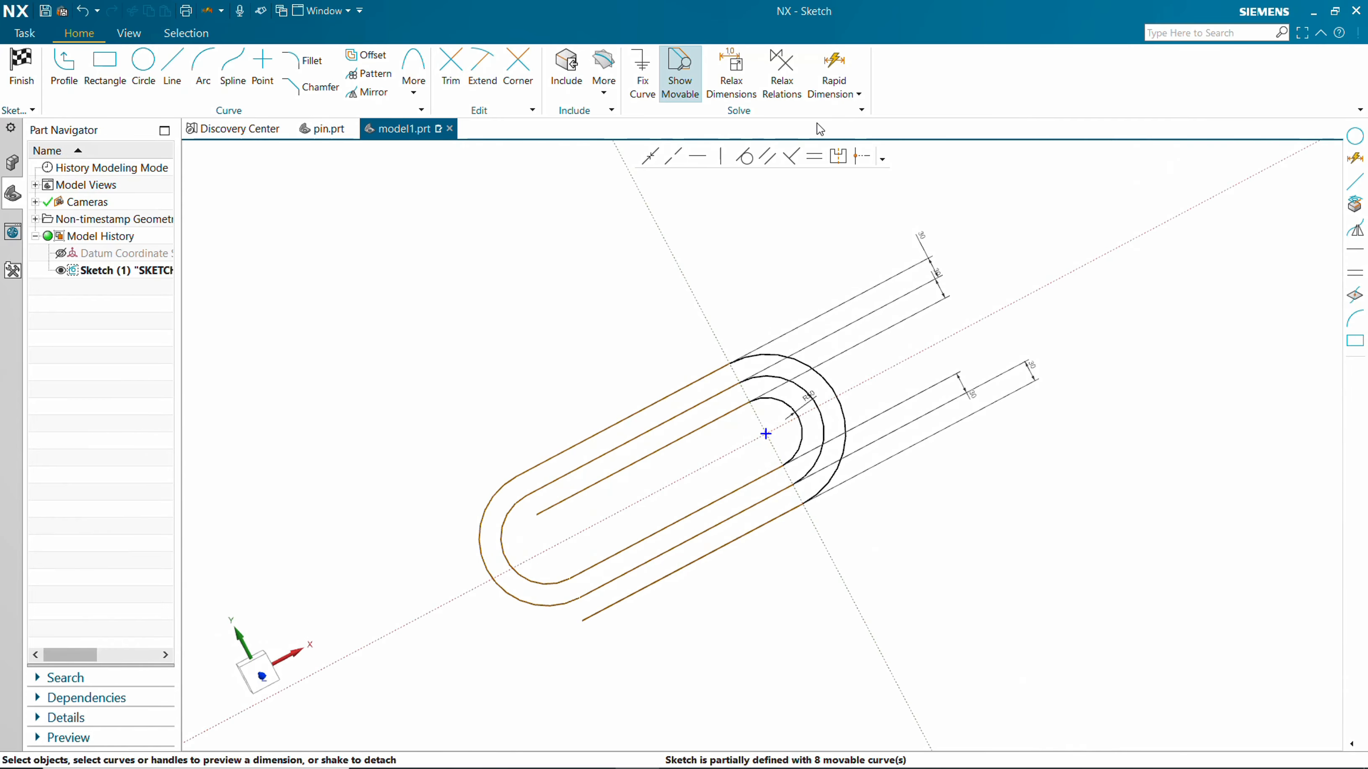
pyautogui.moveTo(812, 284); pyautogui.dragTo(792, 205, button='middle')
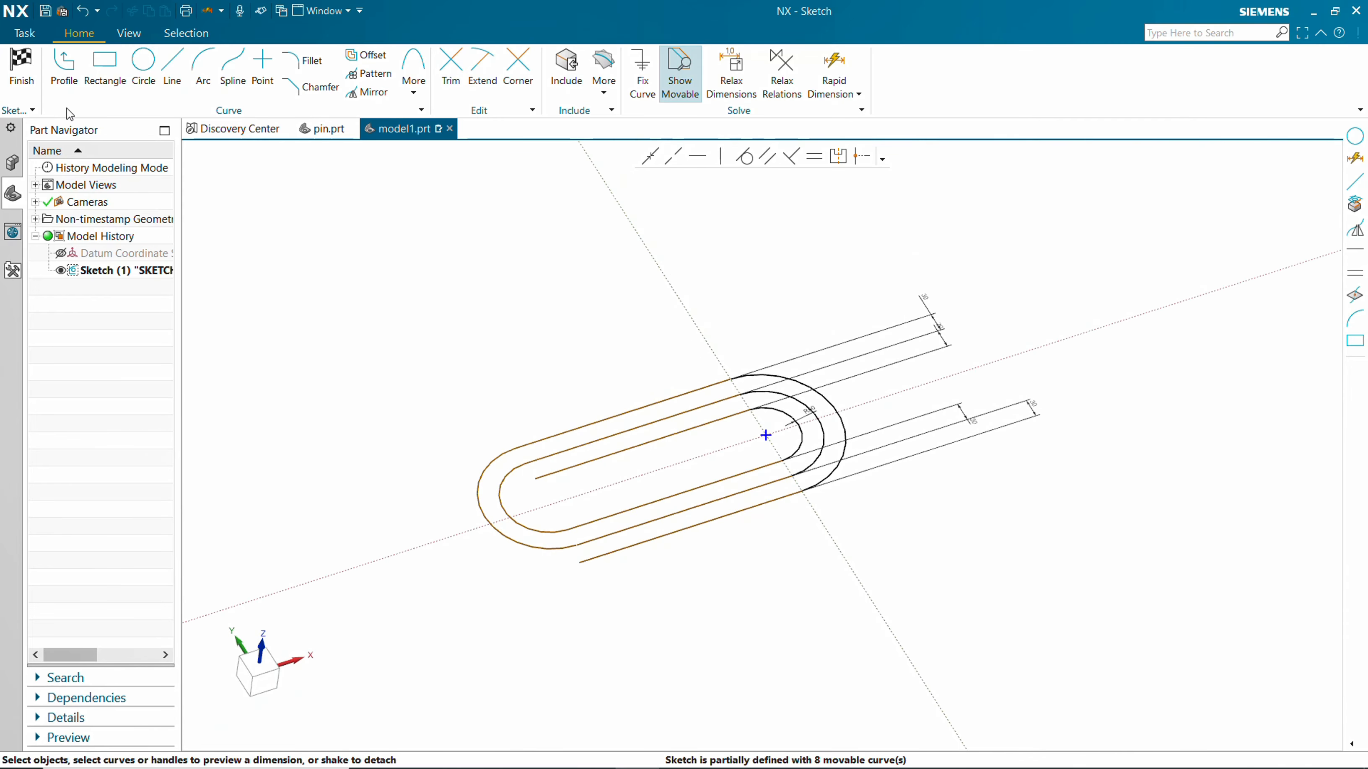
pyautogui.click(23, 67)
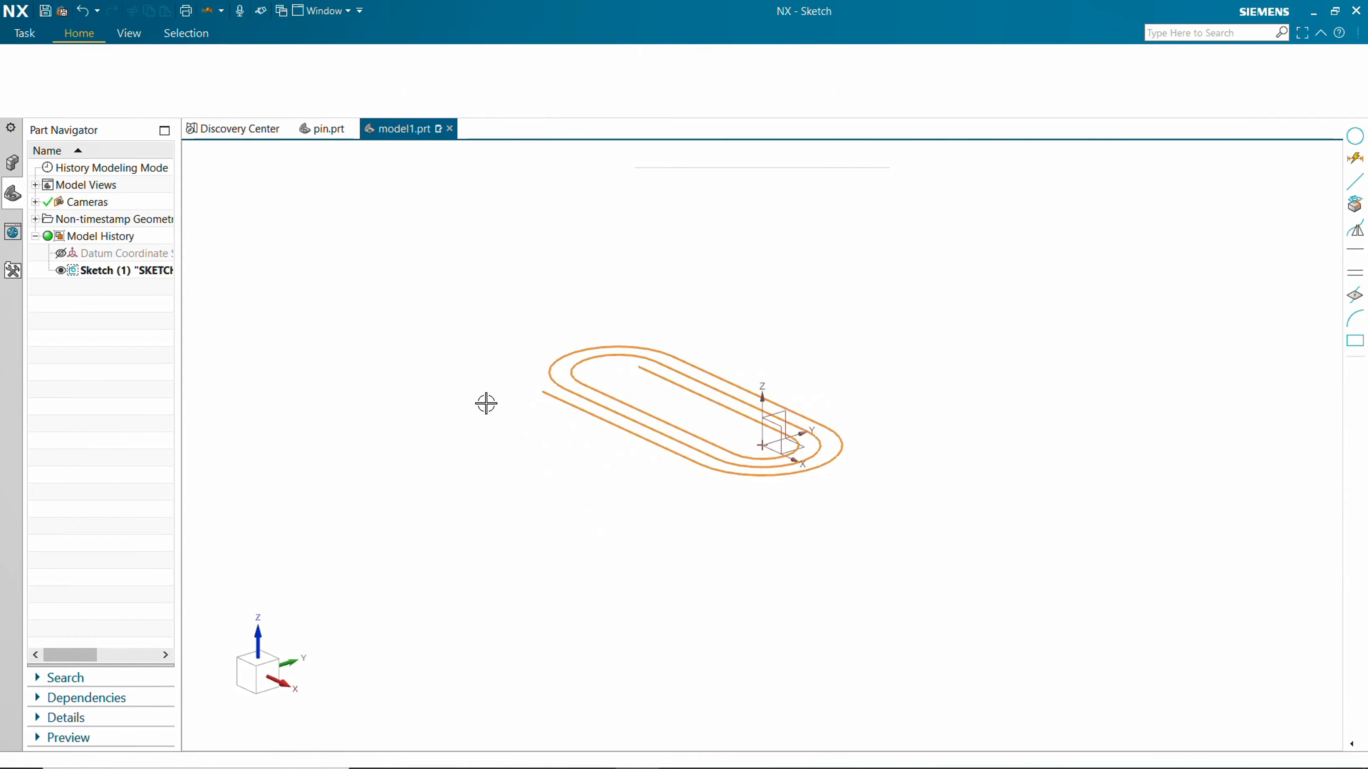
# Create a Curves and Points datum plane through the free end point of the outermost straight line of the path
pyautogui.scroll(3, 593, 388)
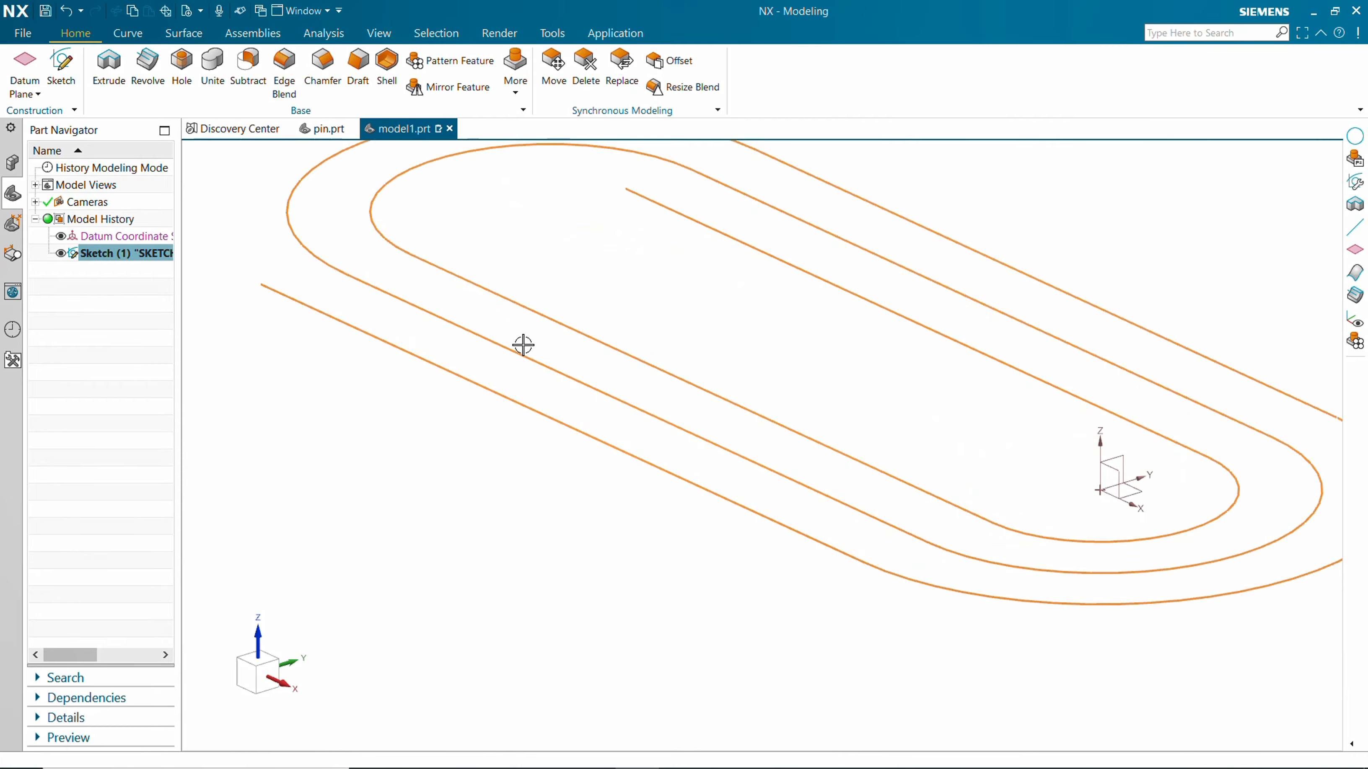
pyautogui.scroll(-3, 451, 242)
pyautogui.scroll(3, 365, 229)
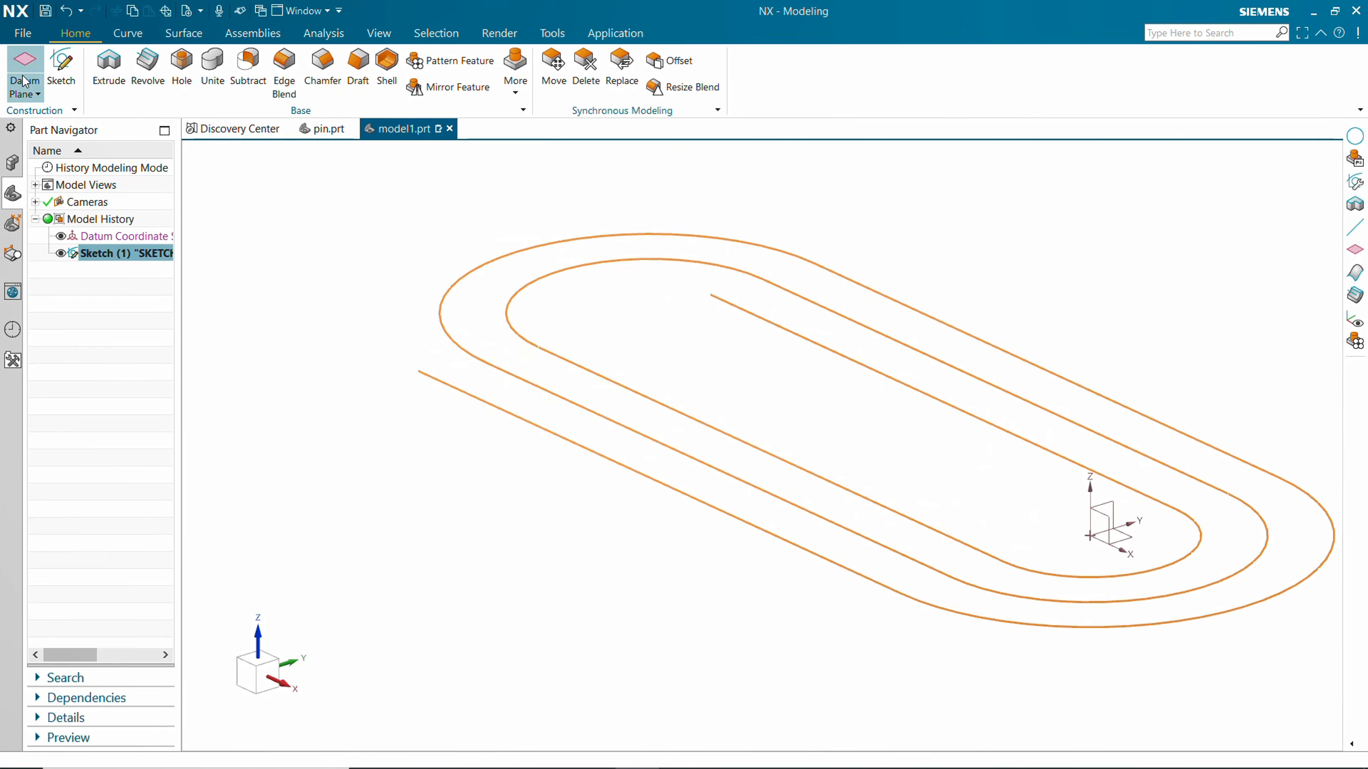
pyautogui.click(51, 115)
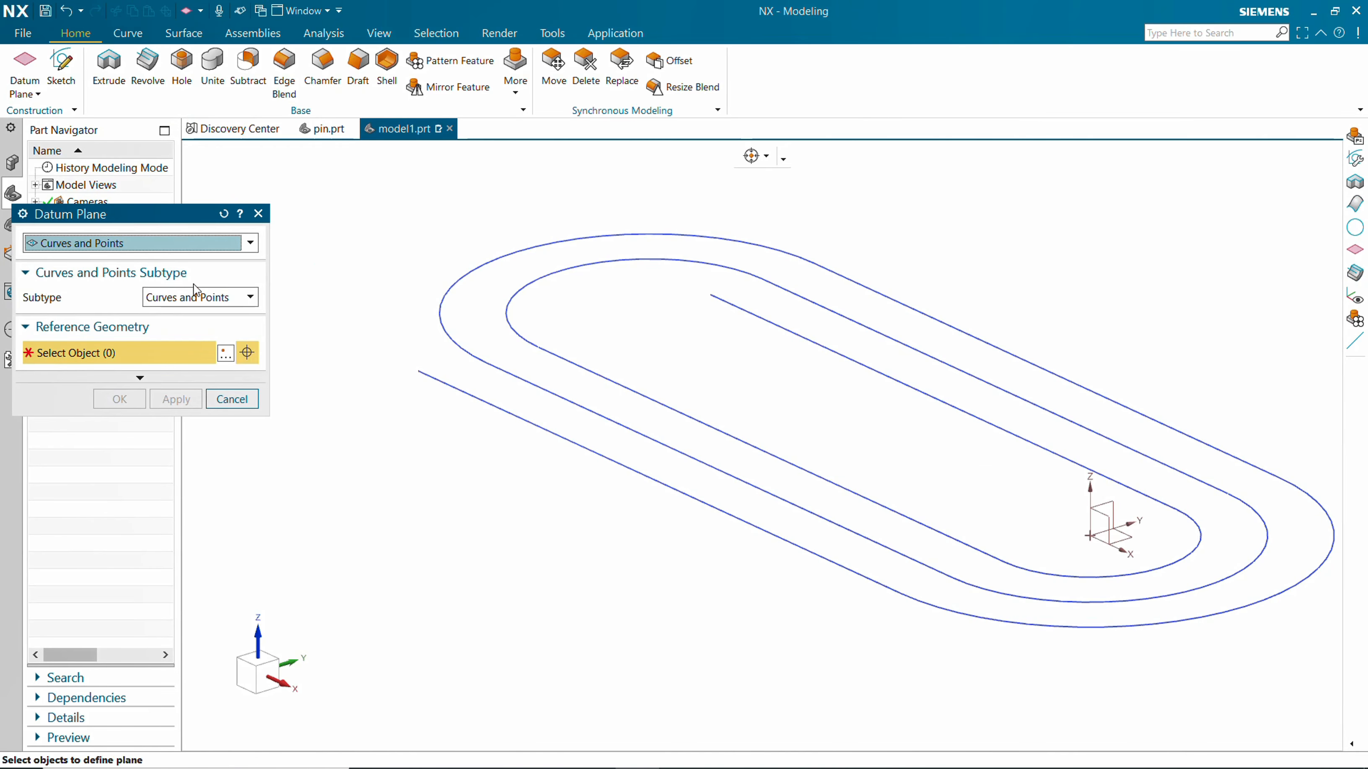
pyautogui.click(192, 244)
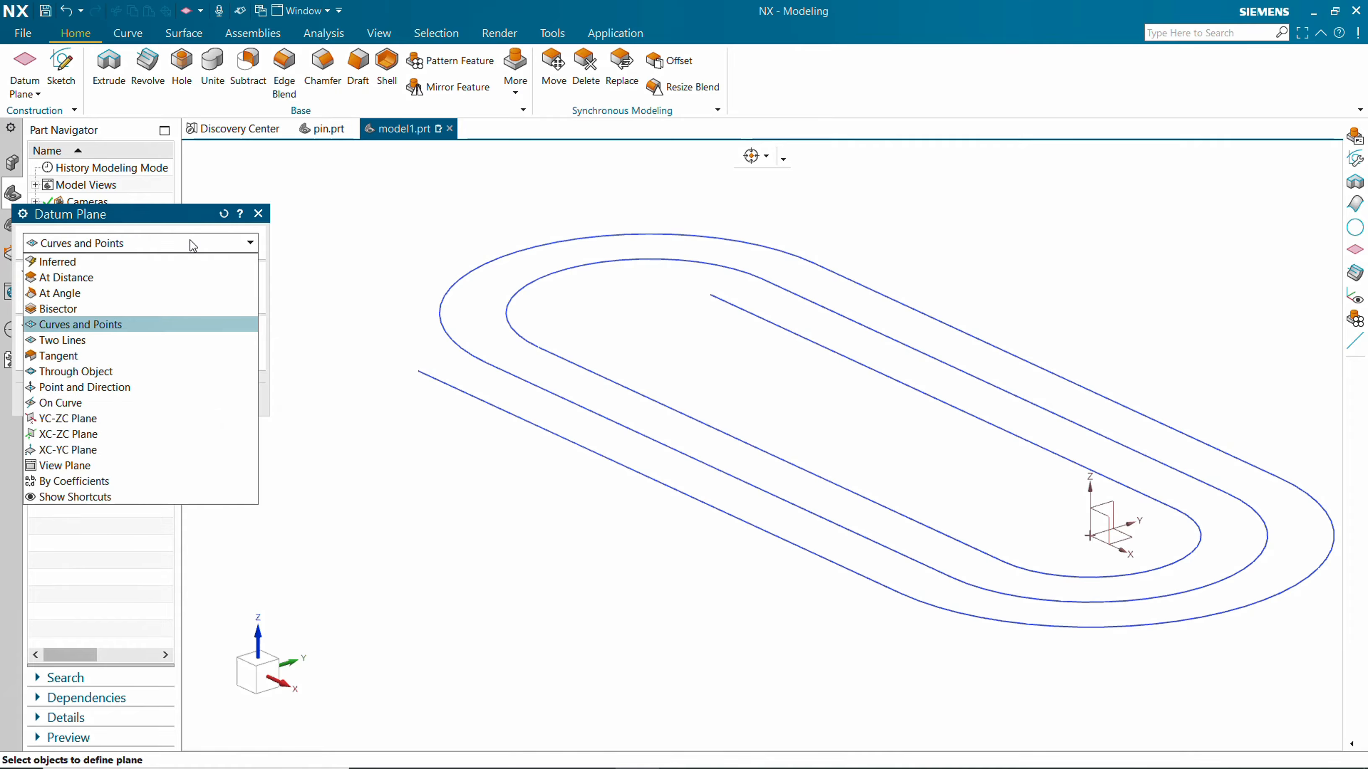
pyautogui.click(156, 325)
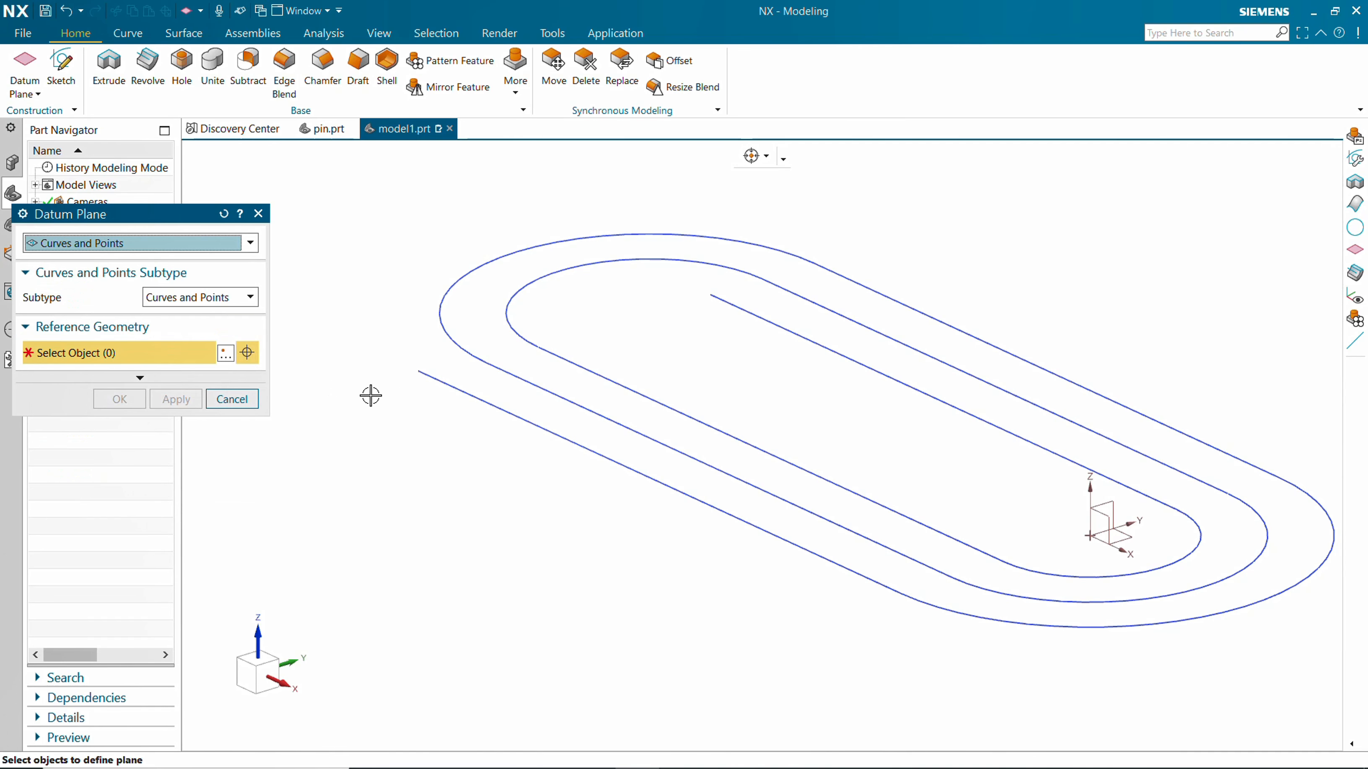
pyautogui.click(417, 373)
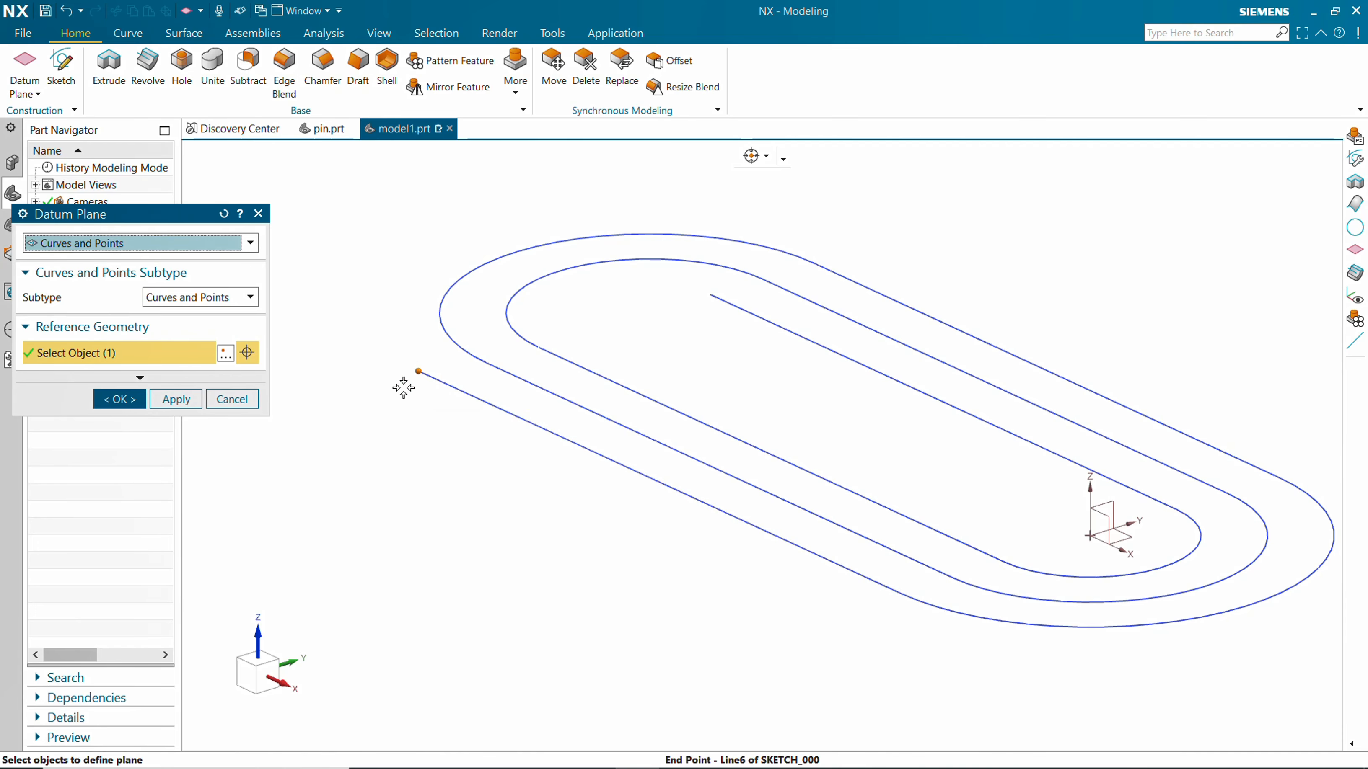
pyautogui.click(132, 400)
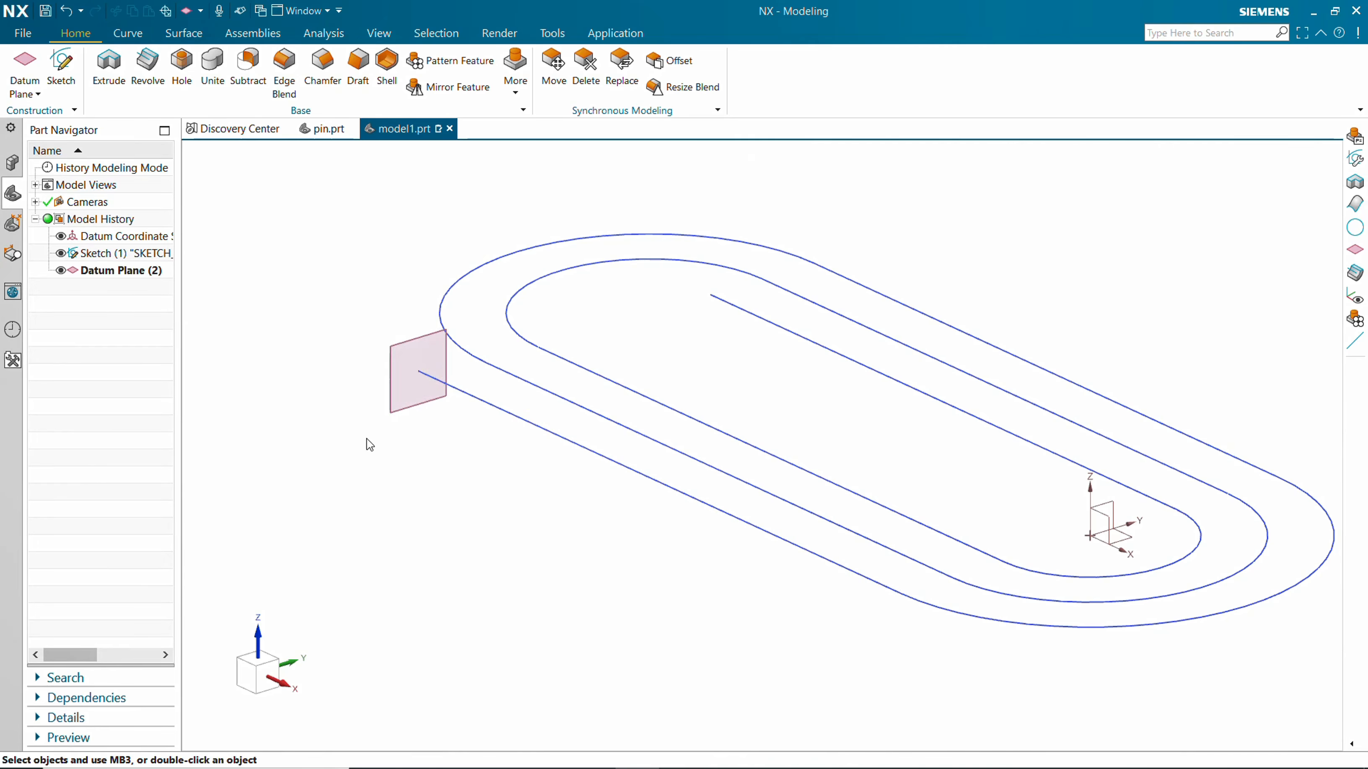
pyautogui.moveTo(351, 440)
pyautogui.mouseDown(button='middle')
pyautogui.moveTo(400, 421)
pyautogui.moveTo(485, 430)
pyautogui.moveTo(474, 449)
pyautogui.mouseUp(button='middle')
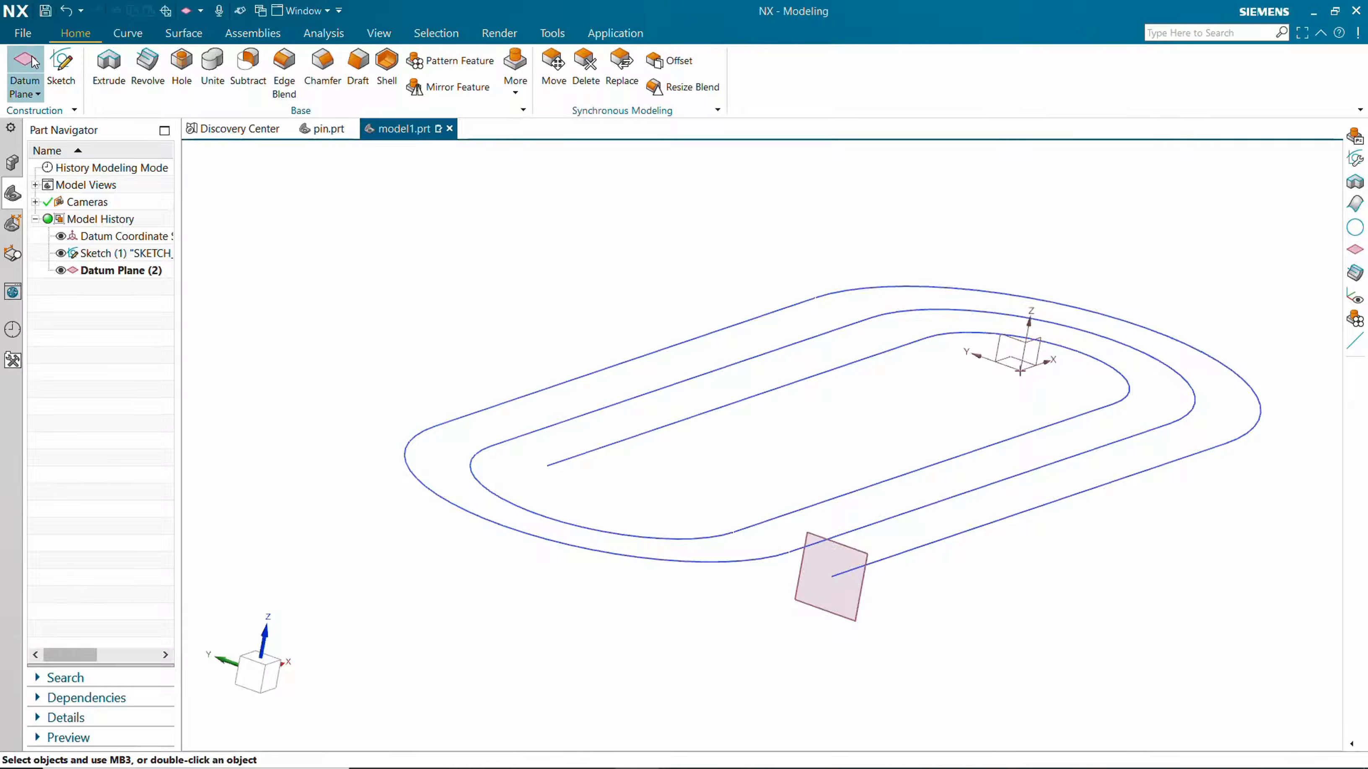
# Start a new sketch on the datum plane at the free end of the path
pyautogui.click(62, 71)
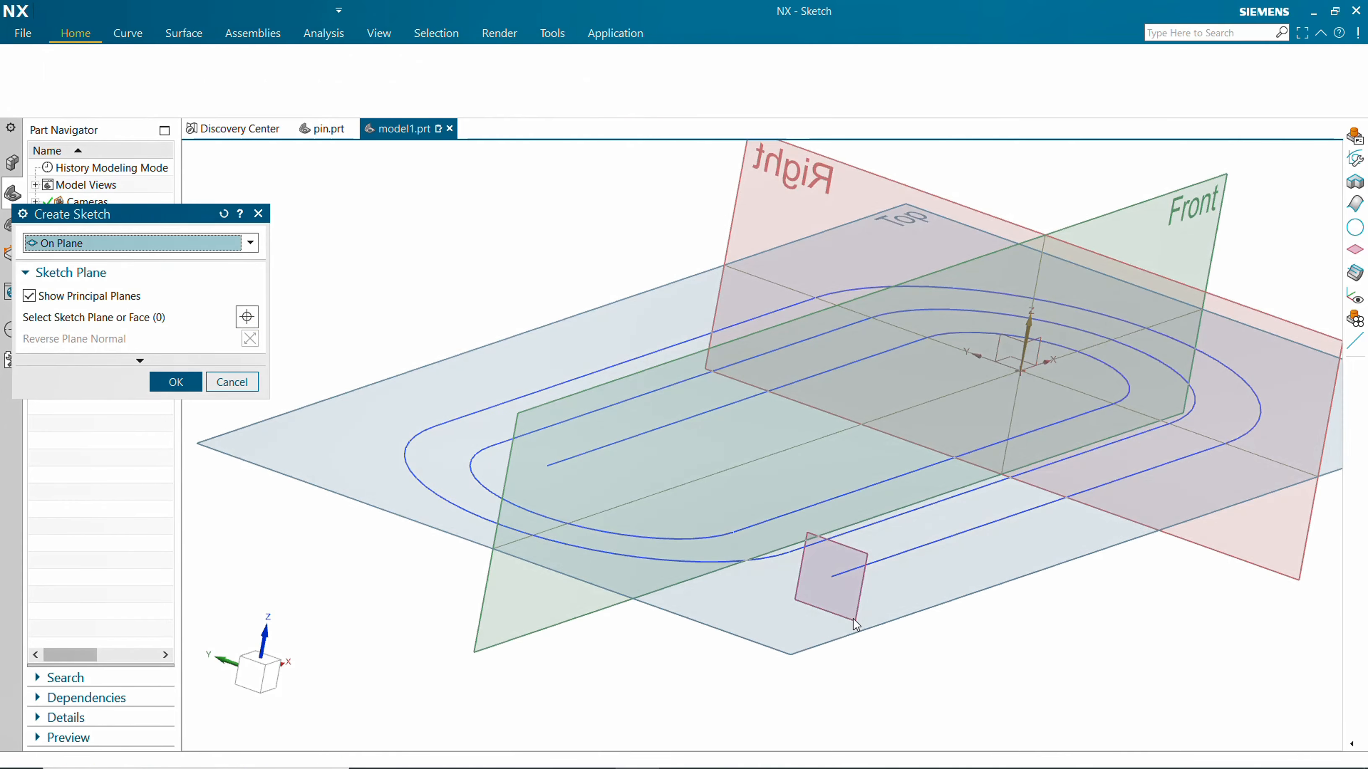
pyautogui.click(832, 598)
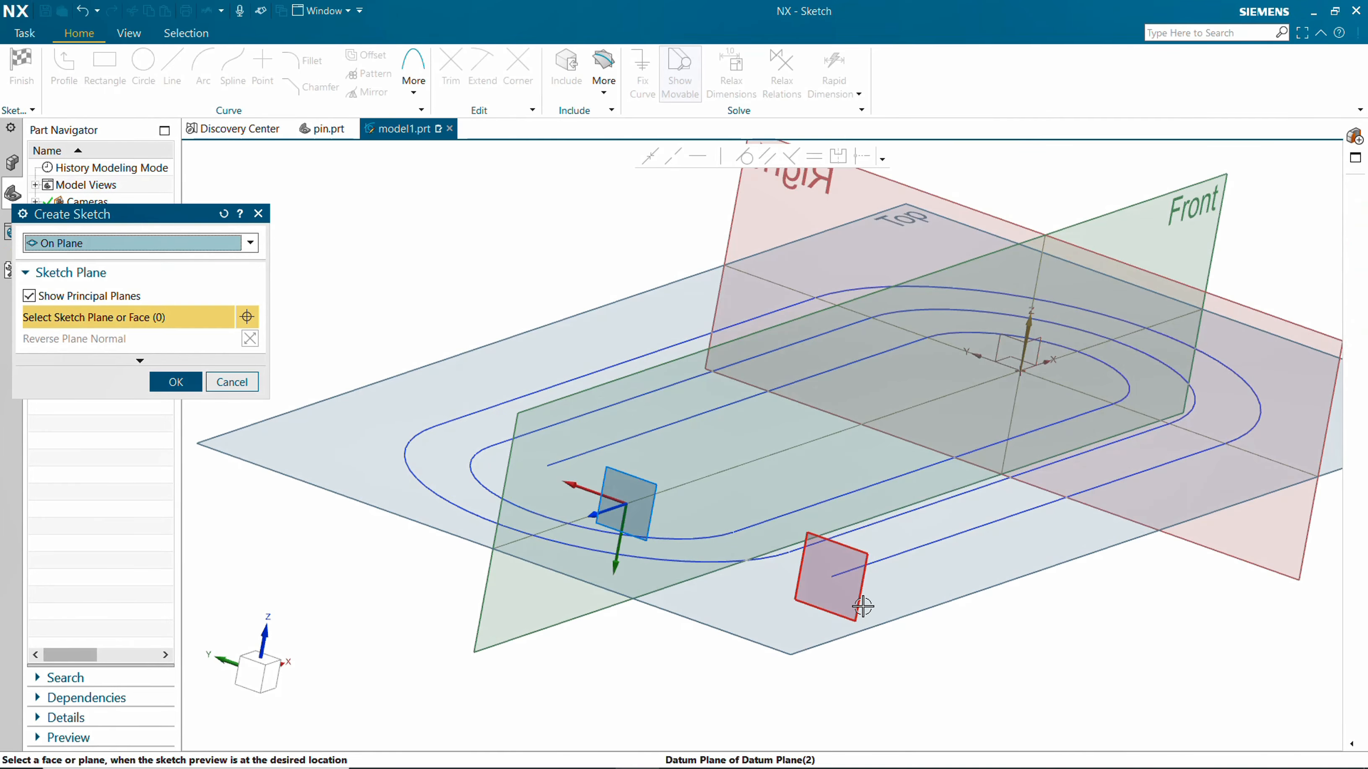
pyautogui.click(176, 382)
# Create an intersection point where the outermost straight line of the path meets the sketch plane
pyautogui.moveTo(711, 430)
pyautogui.mouseDown(button='middle')
pyautogui.moveTo(598, 390)
pyautogui.moveTo(625, 415)
pyautogui.mouseUp(button='middle')
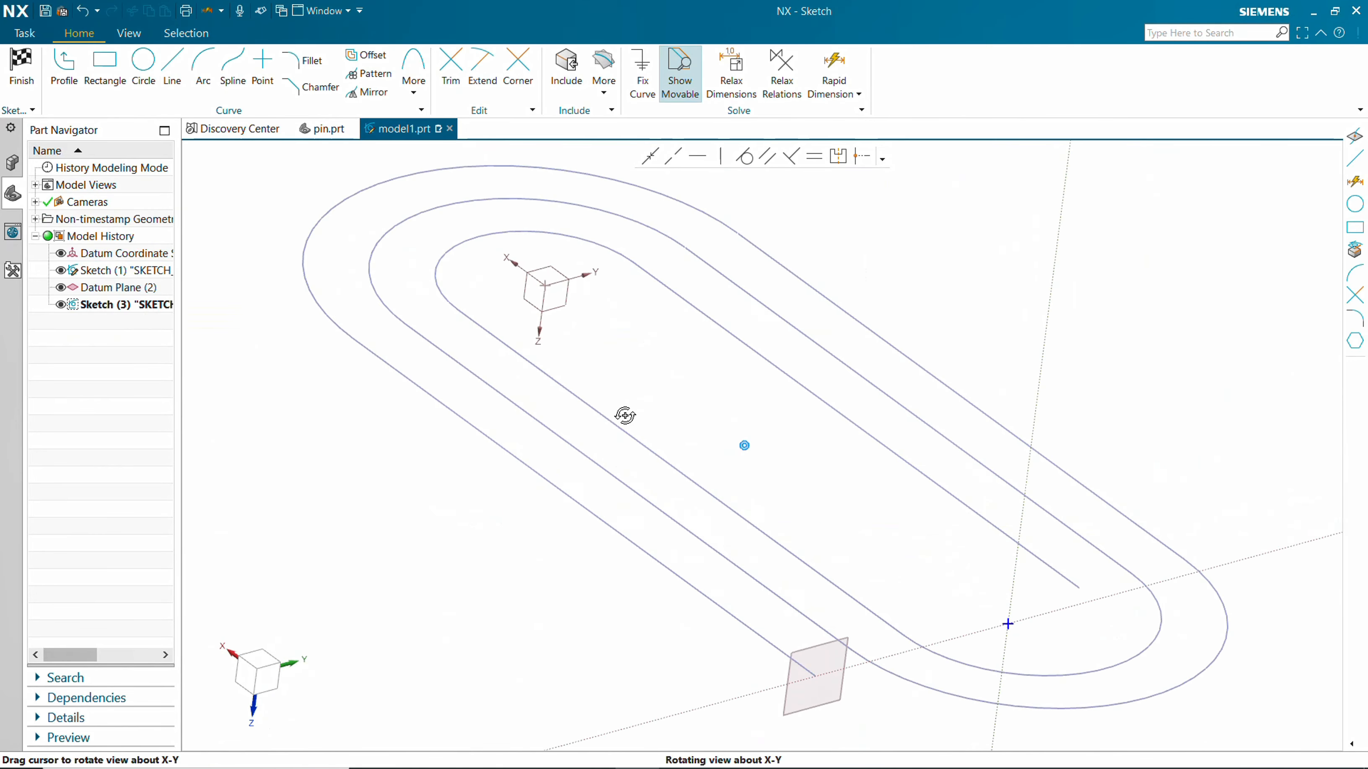
pyautogui.scroll(3, 625, 415)
pyautogui.scroll(-4, 625, 416)
pyautogui.click(604, 75)
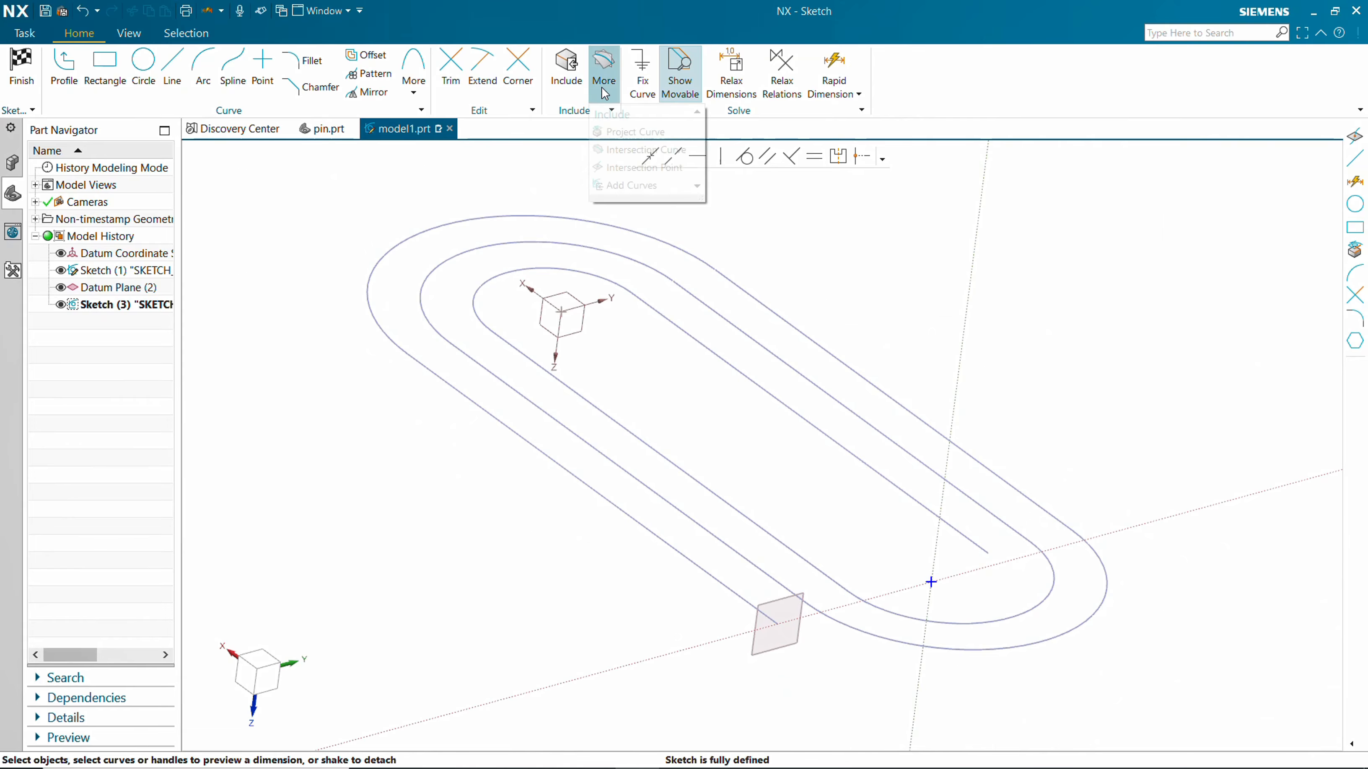
pyautogui.click(629, 168)
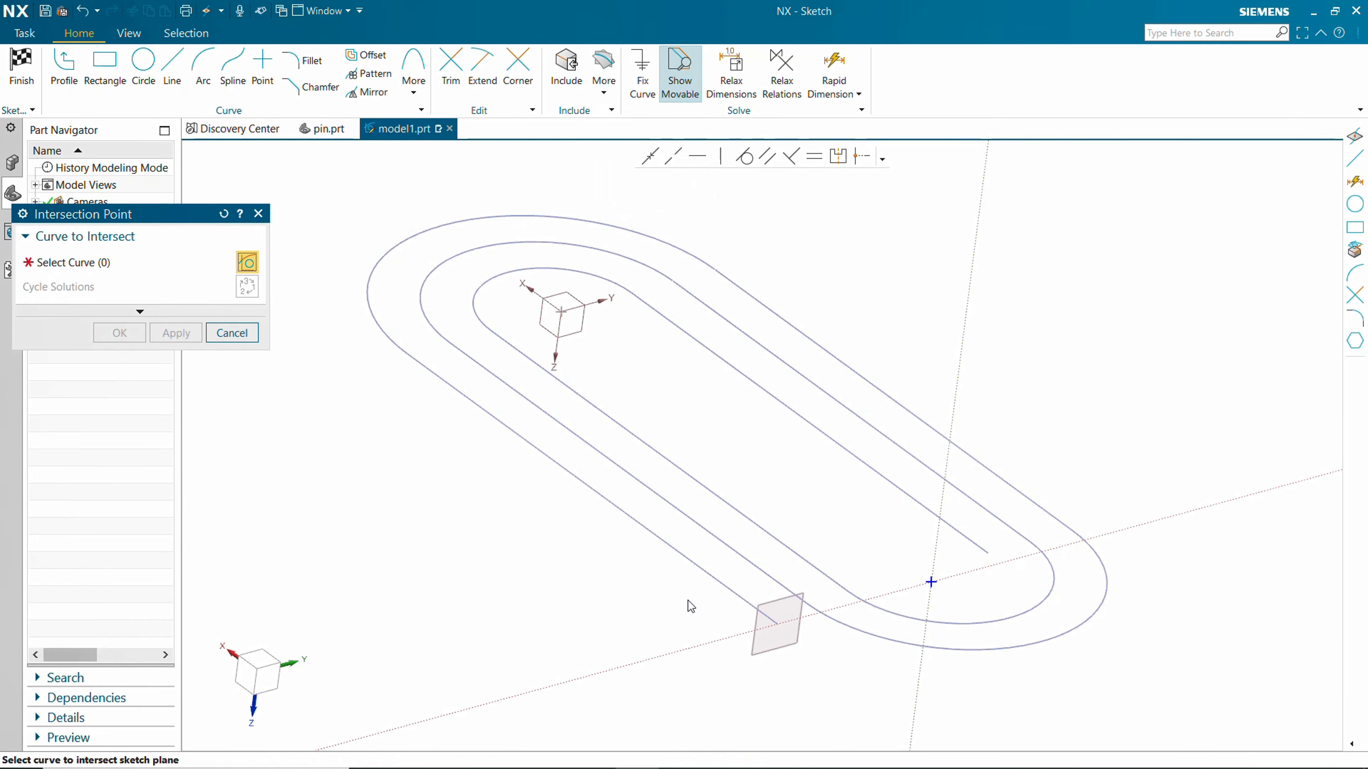
pyautogui.click(733, 592)
pyautogui.click(119, 332)
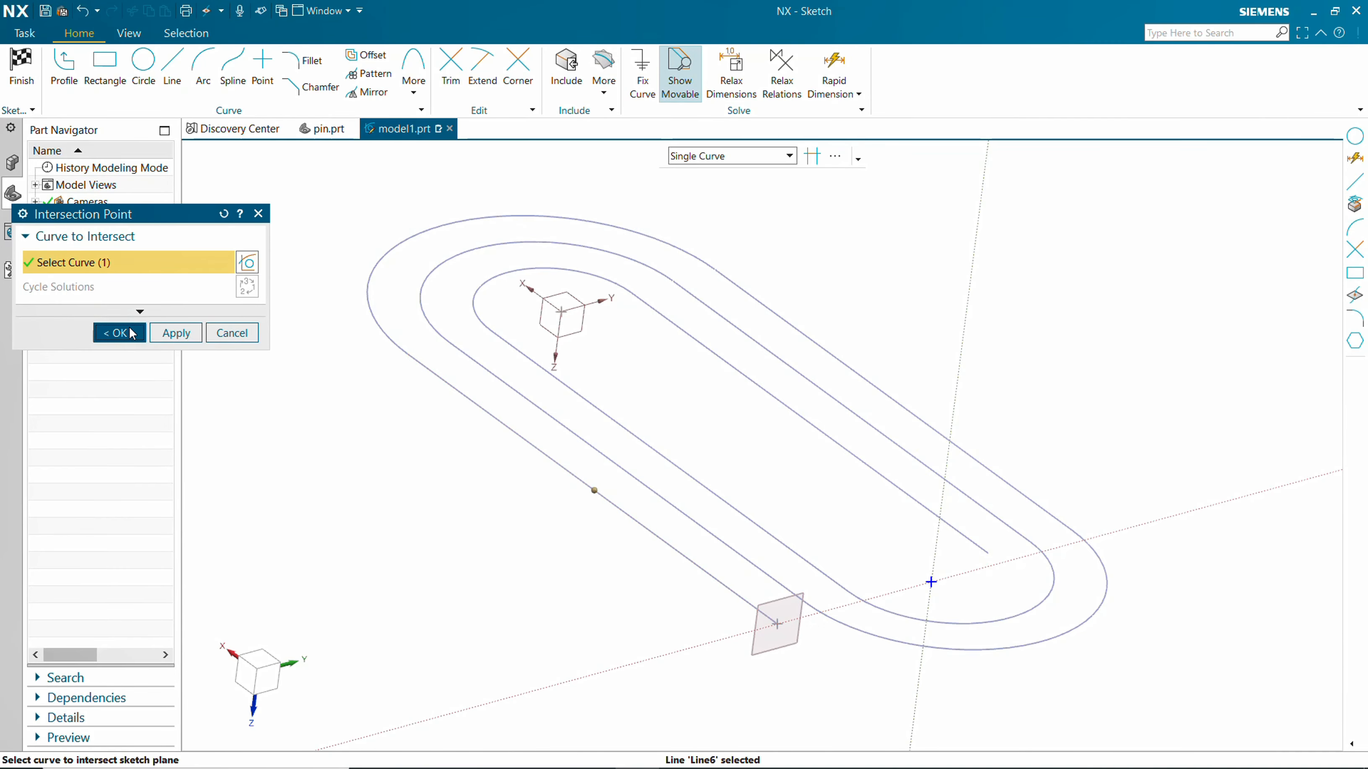
# Draw a circle about 20 in diameter centred on the intersection point at the path's end
pyautogui.click(143, 62)
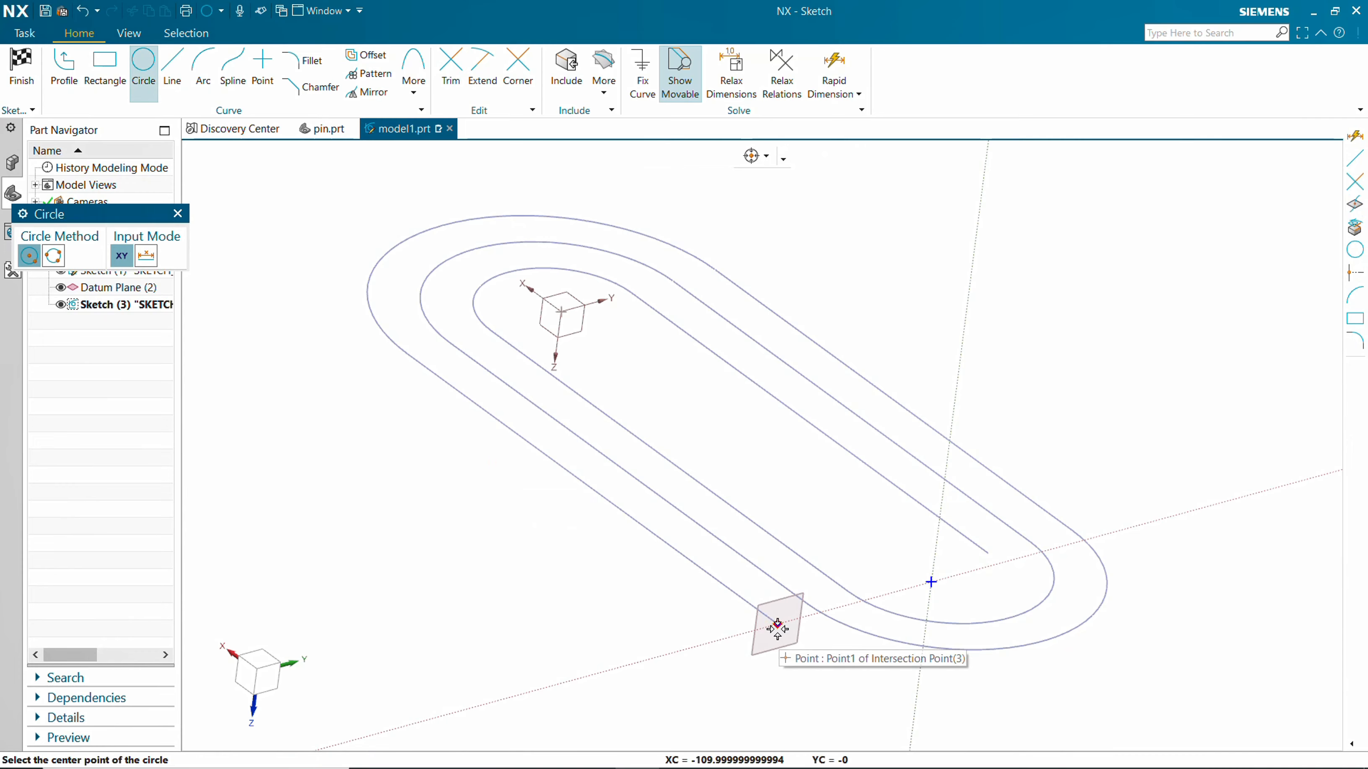
pyautogui.click(777, 626)
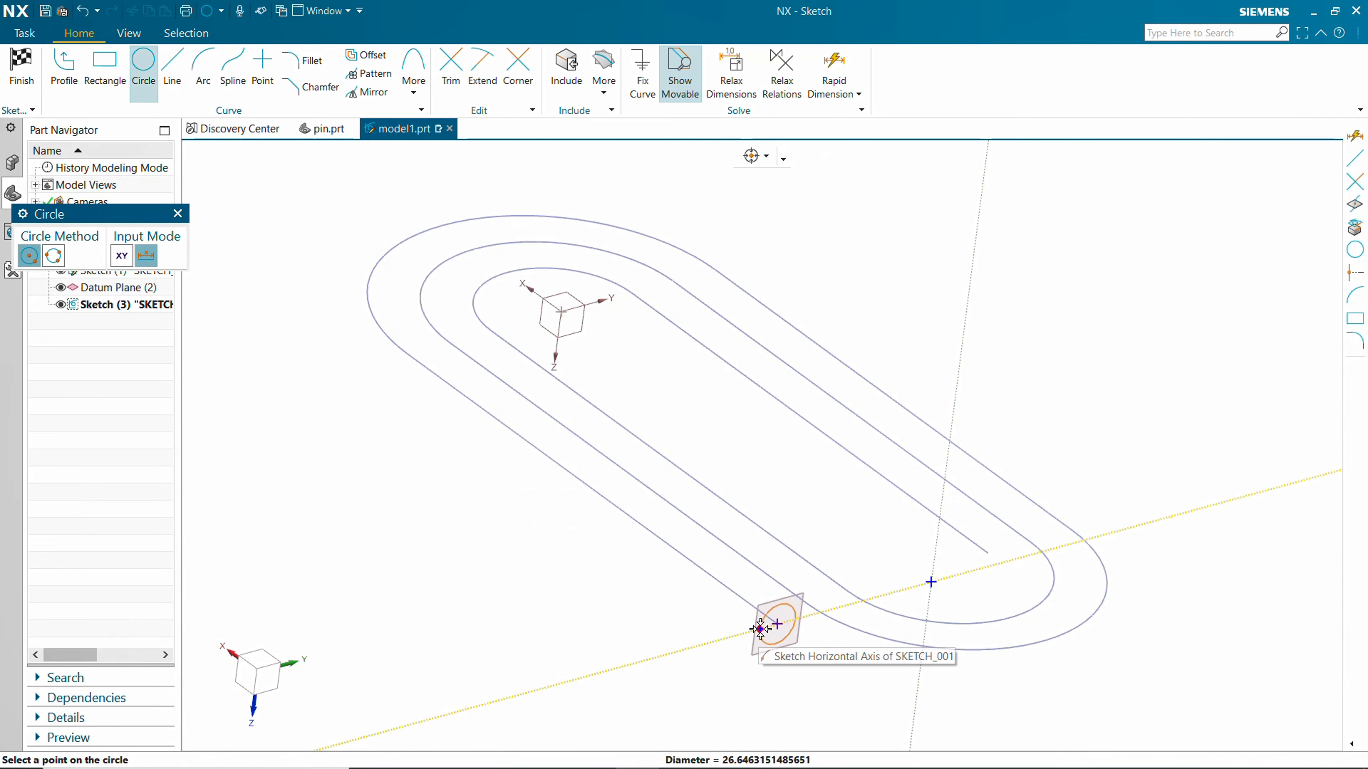
pyautogui.click(760, 628)
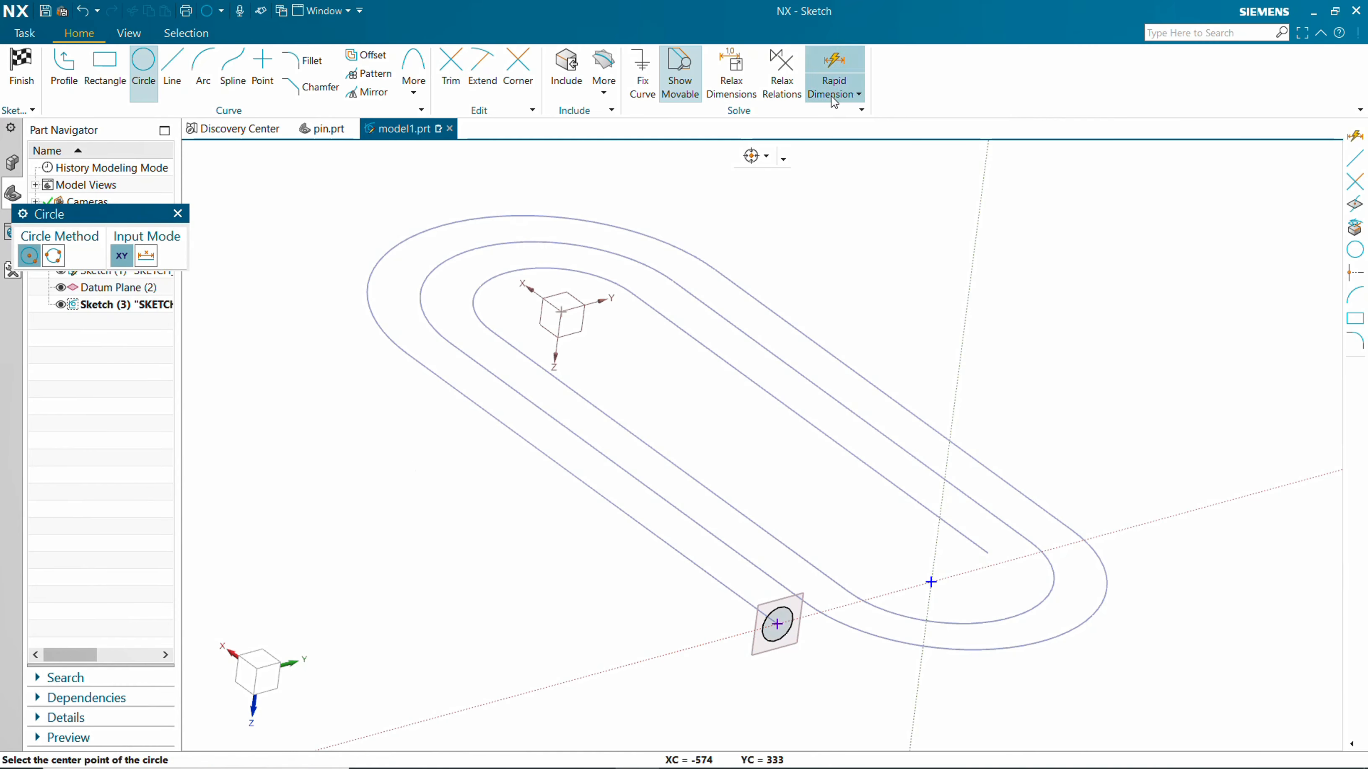
# Dimension the profile circle with a diameter of 20 and finish the sketch
pyautogui.click(839, 64)
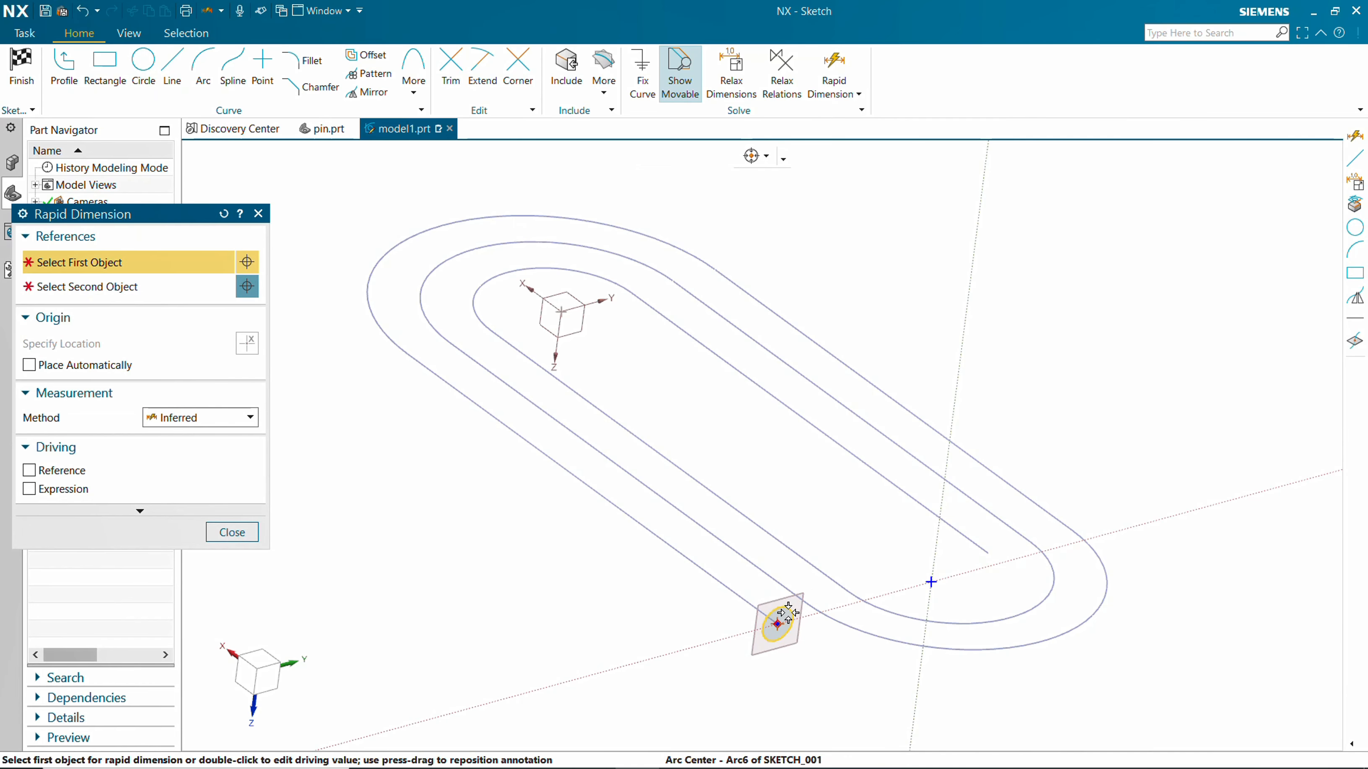
pyautogui.click(763, 625)
pyautogui.click(684, 617)
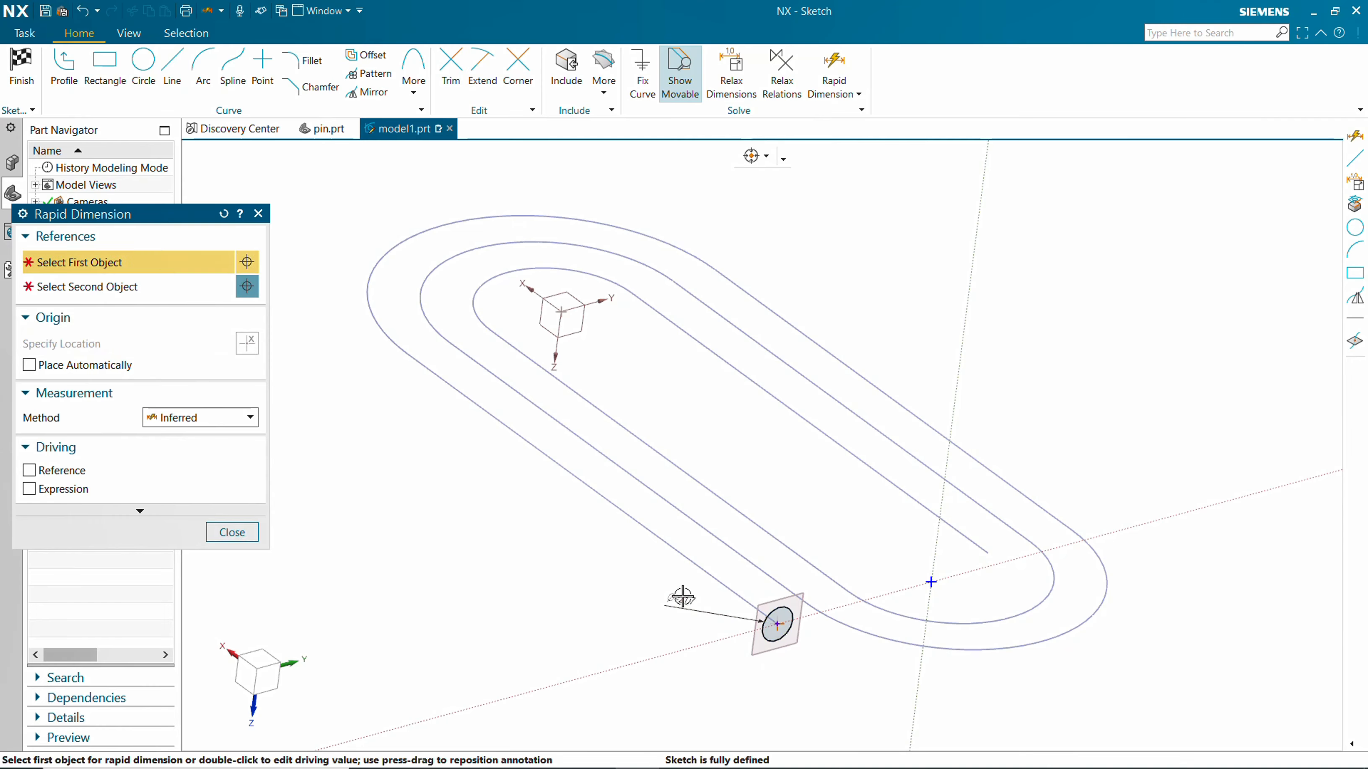
pyautogui.press('Escape')
pyautogui.doubleClick(685, 604)
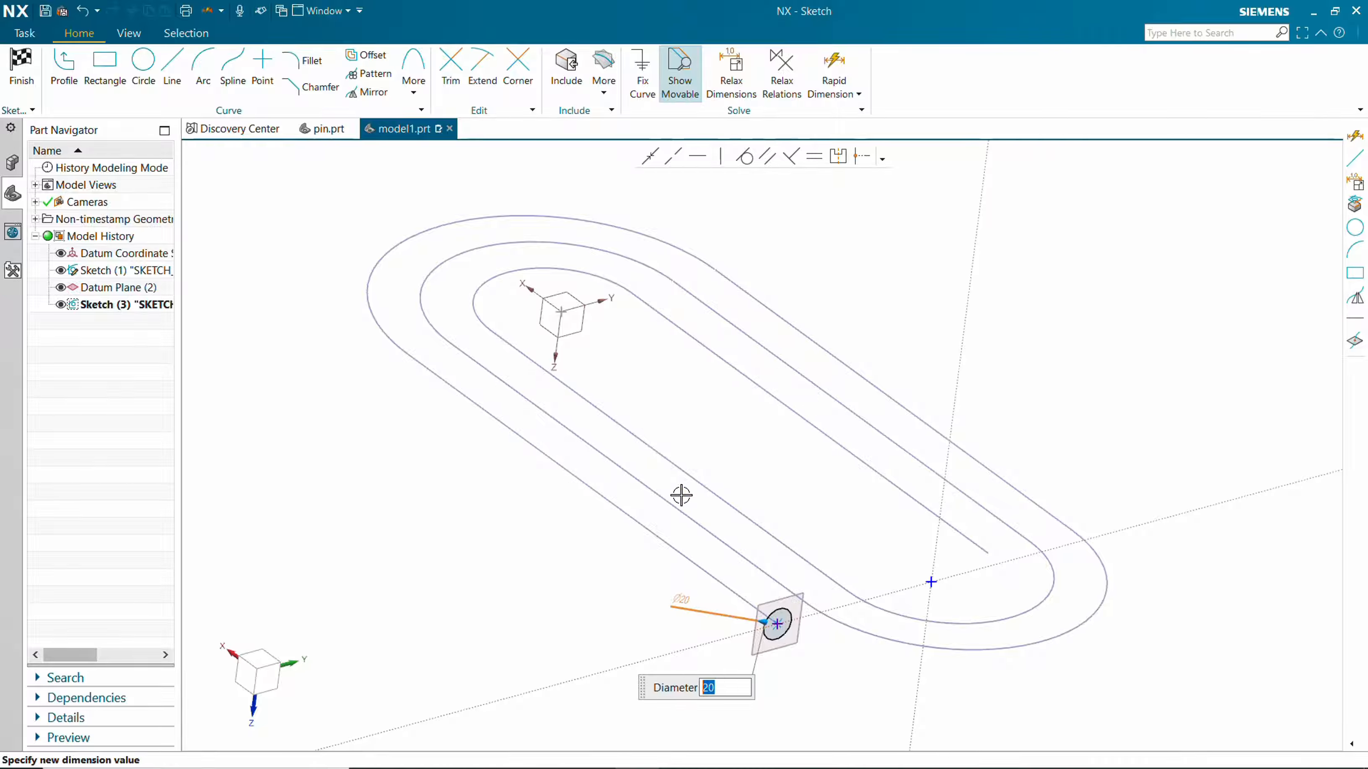
pyautogui.press('Return')
pyautogui.click(22, 68)
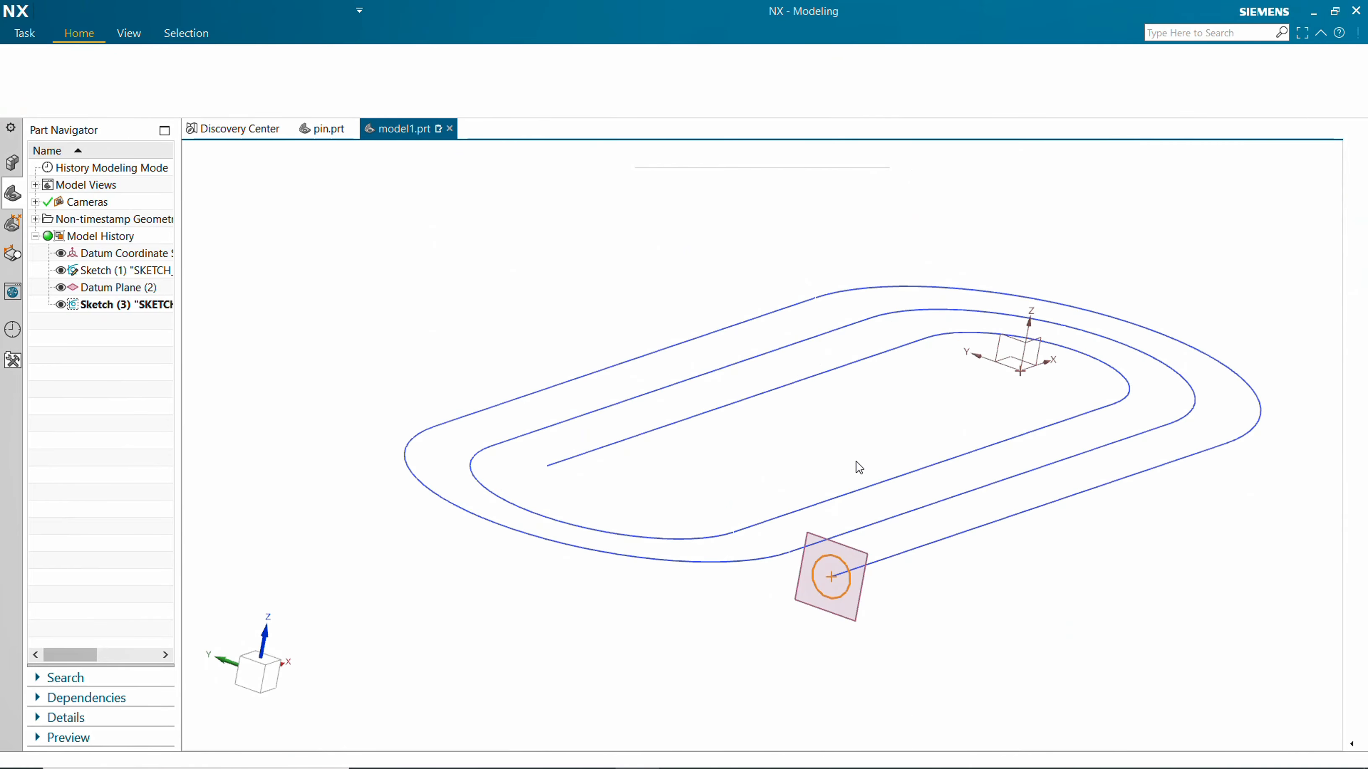
# Create a Swept body with the circle as section and the whole spiral path, selected as Connected Curves, as guide
pyautogui.moveTo(854, 469); pyautogui.dragTo(815, 498, button='middle')
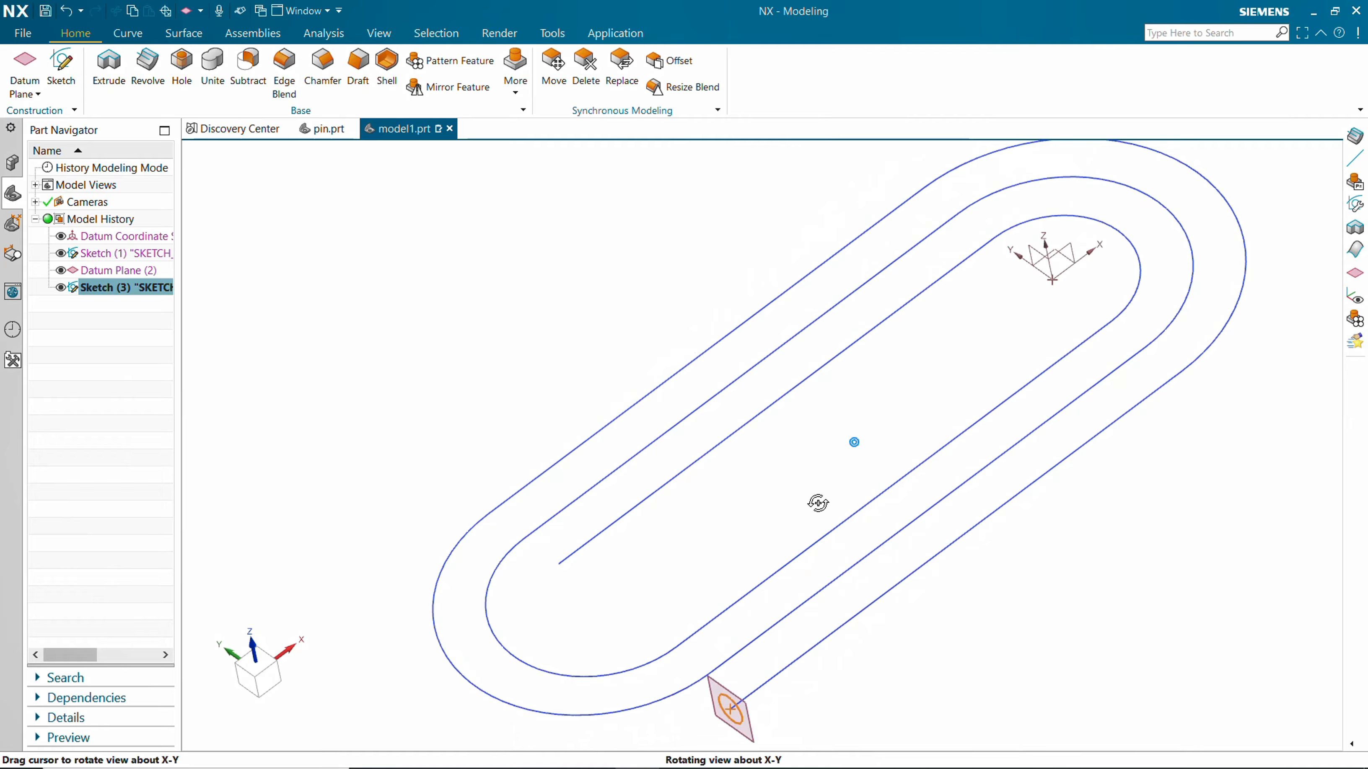
pyautogui.click(183, 32)
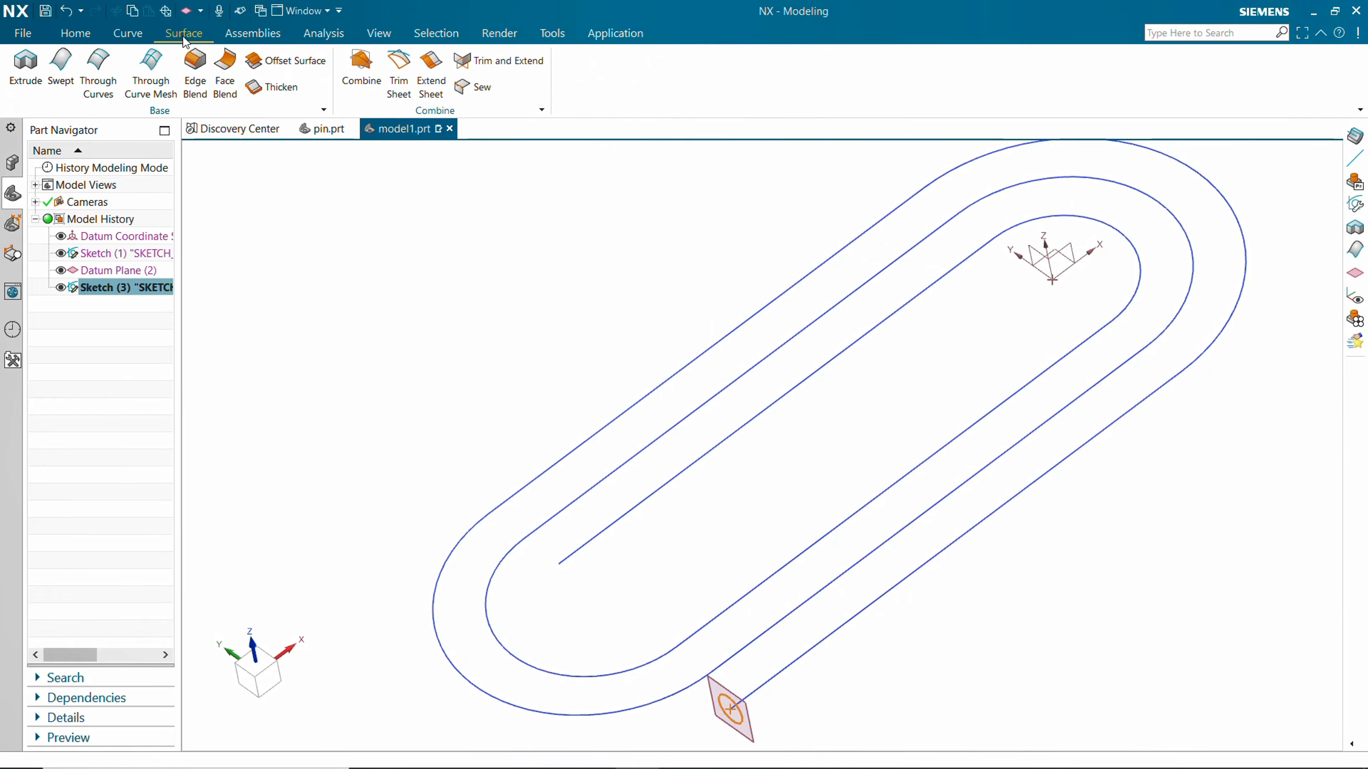
pyautogui.click(64, 65)
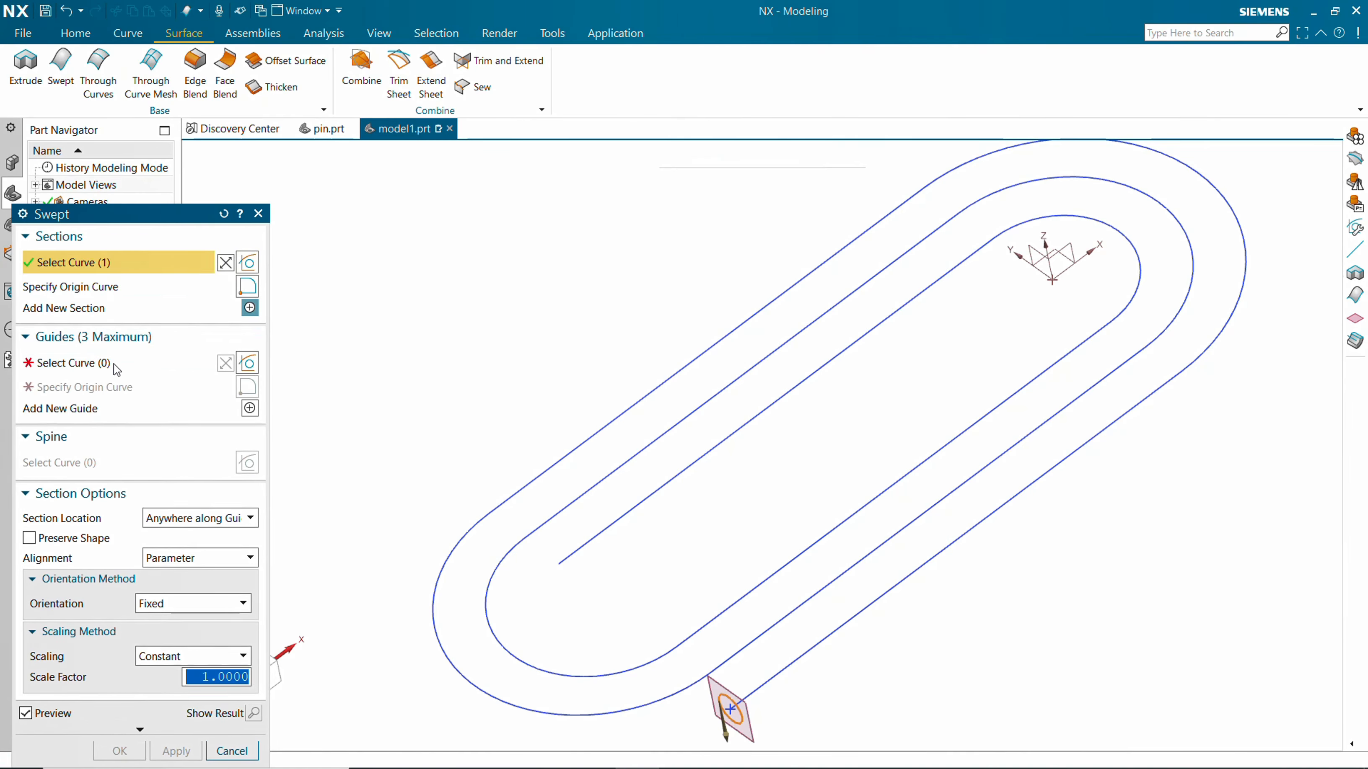
pyautogui.click(70, 363)
pyautogui.click(752, 162)
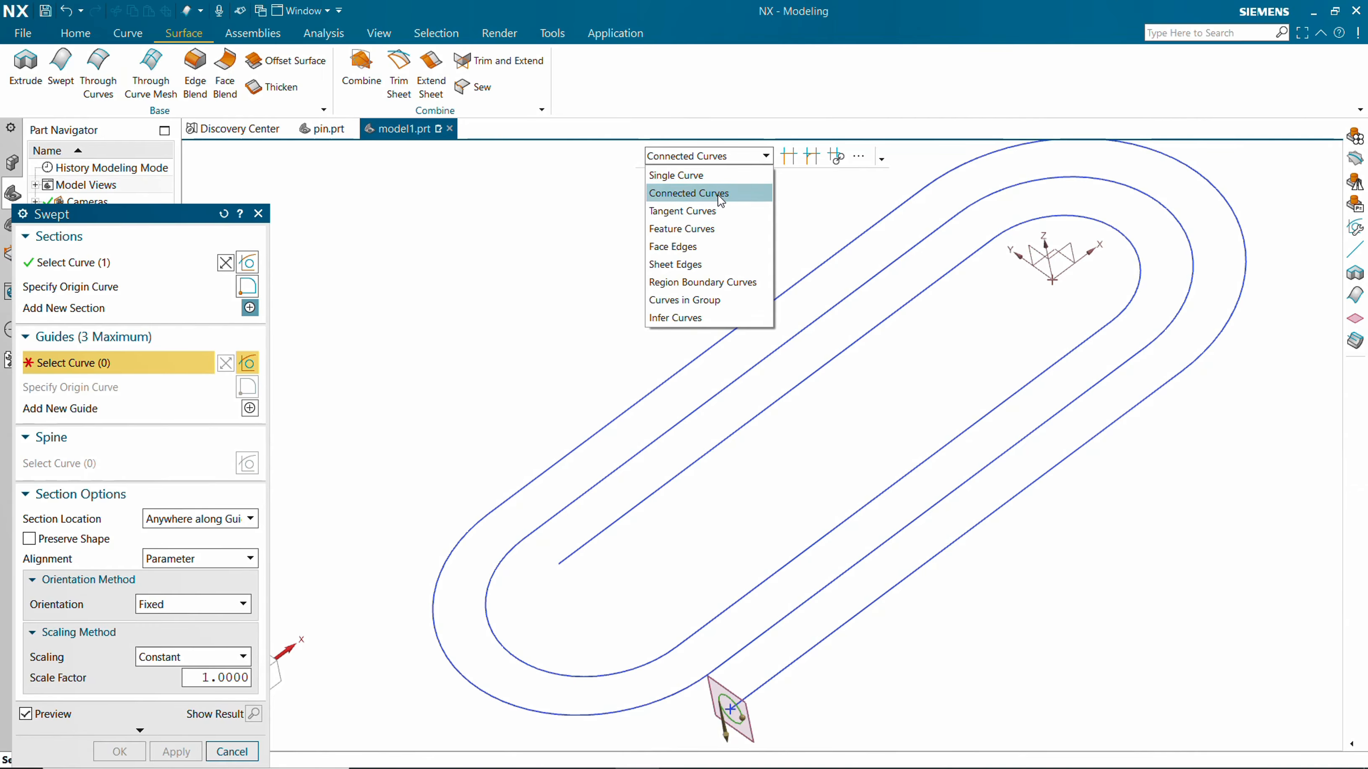
pyautogui.click(718, 195)
pyautogui.click(856, 617)
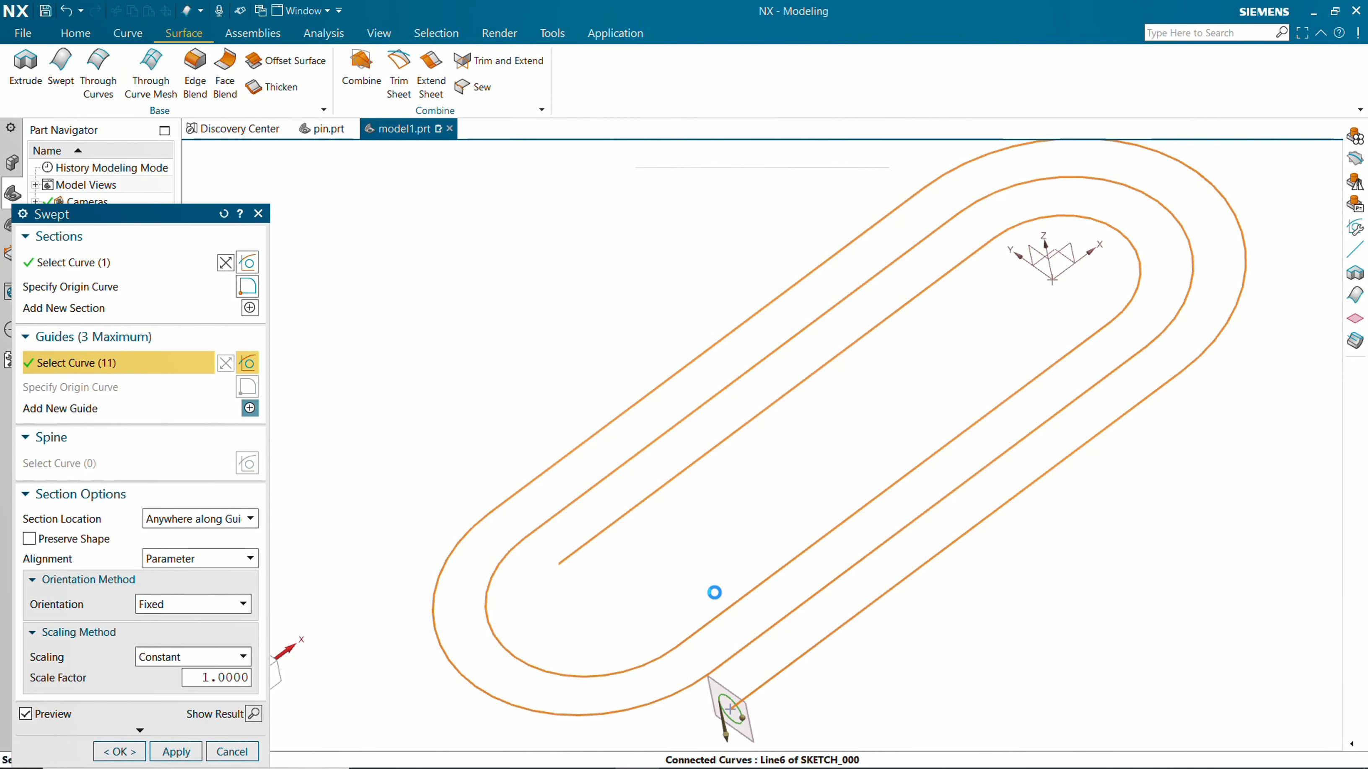
pyautogui.click(119, 752)
pyautogui.moveTo(718, 481); pyautogui.dragTo(740, 444, button='middle')
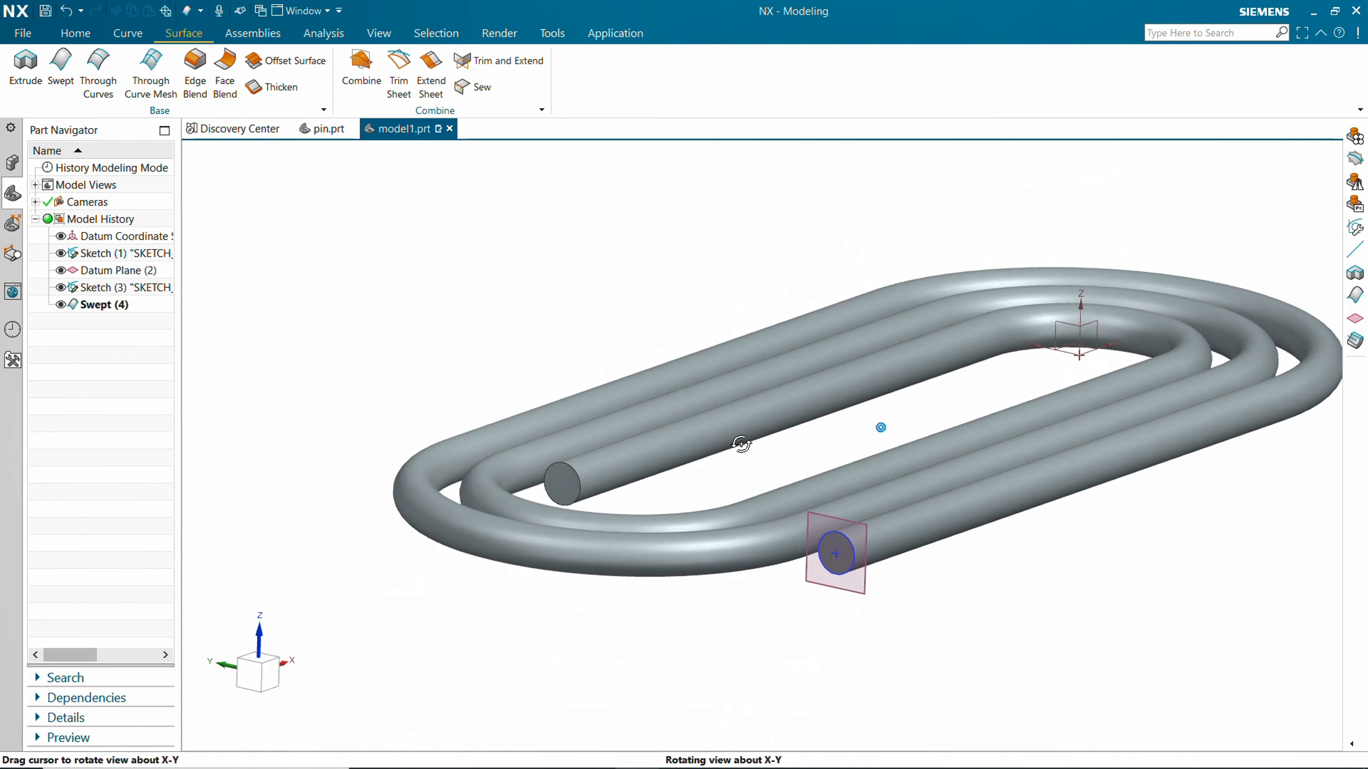